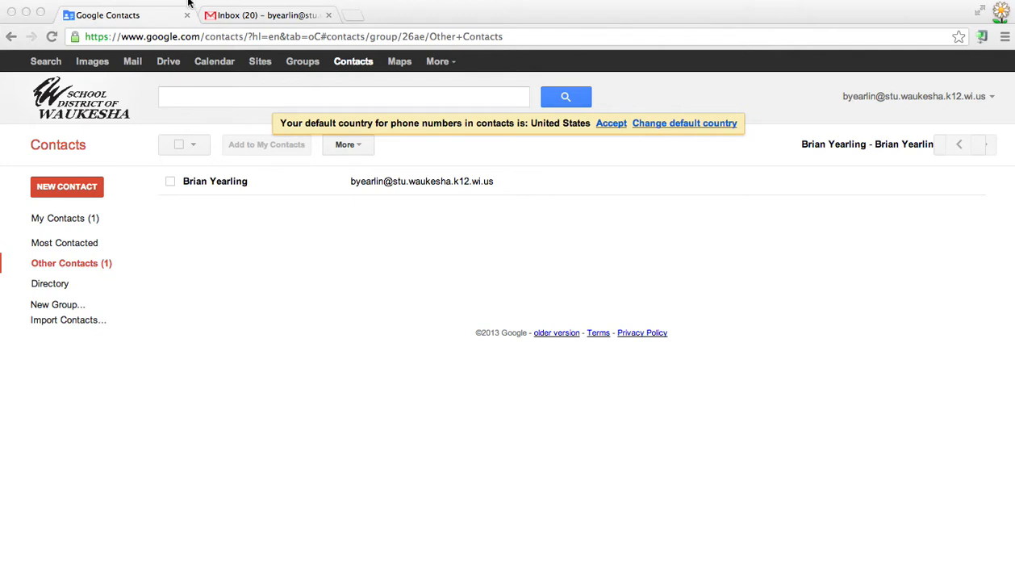
# Open Google Contacts from the Gmail inbox in a new tab and close the original Contacts tab.
pyautogui.click(236, 16)
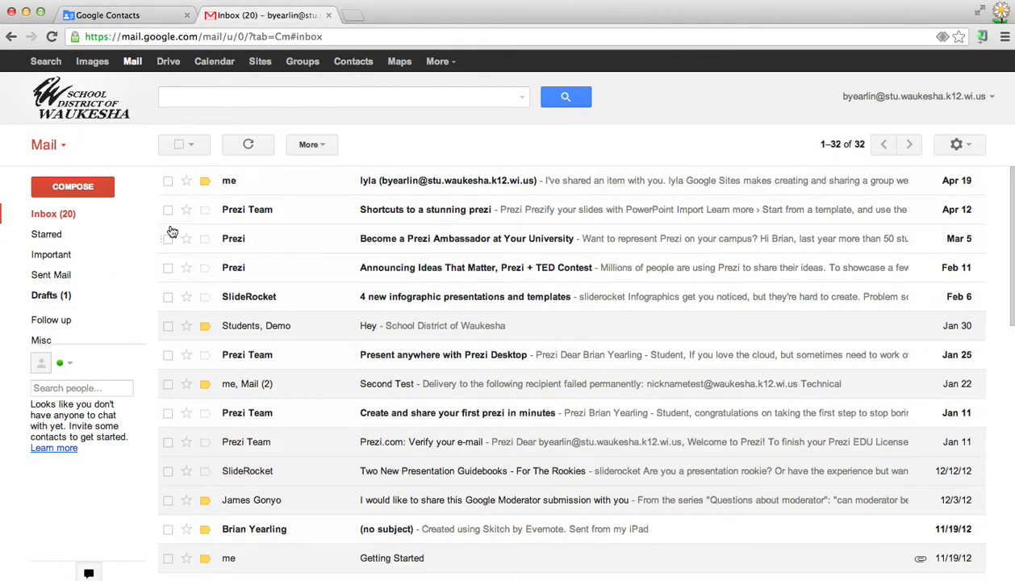
pyautogui.click(345, 65)
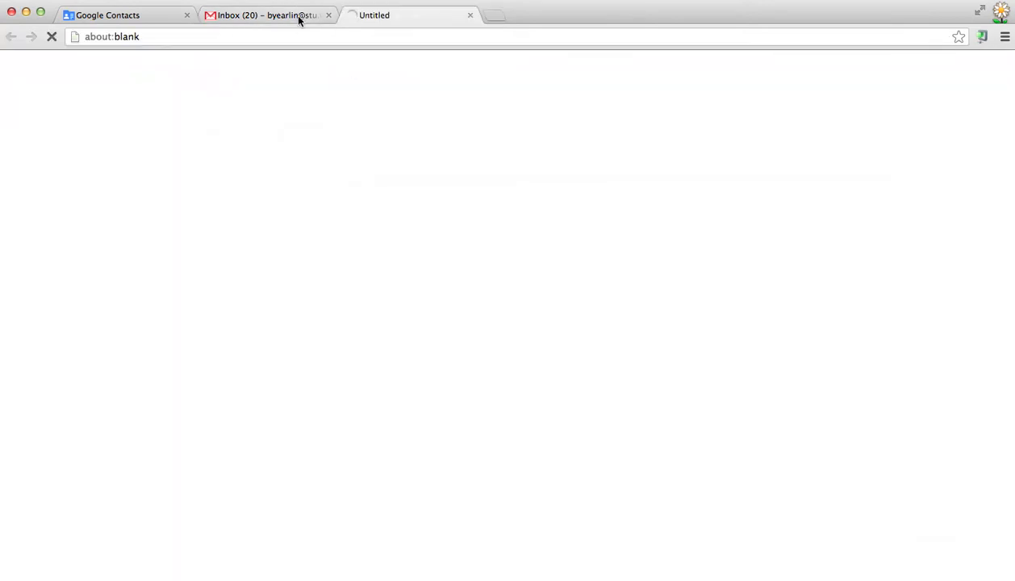
pyautogui.click(186, 15)
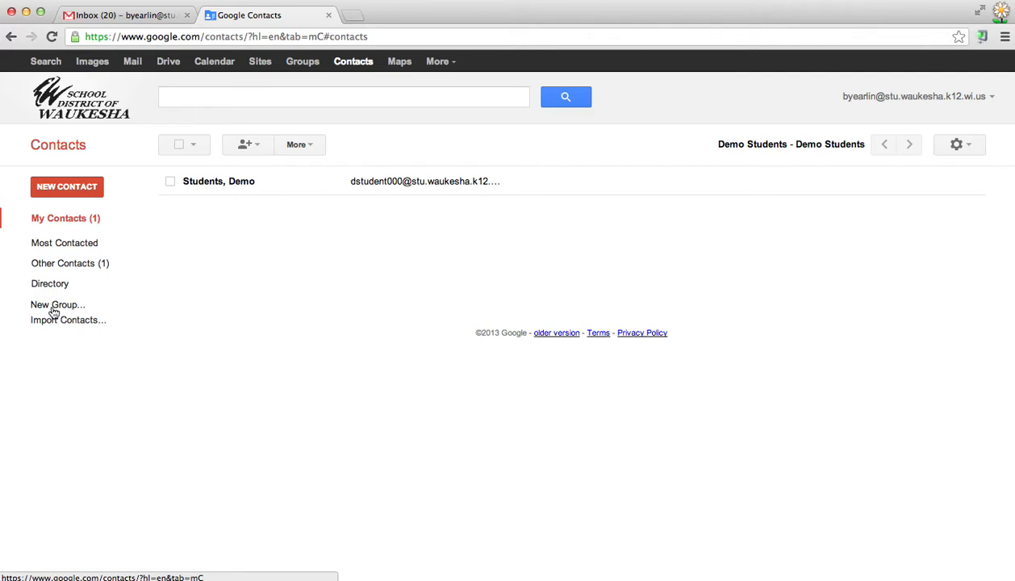
# Create a contact group named 'Test Group 1'.
pyautogui.click(53, 309)
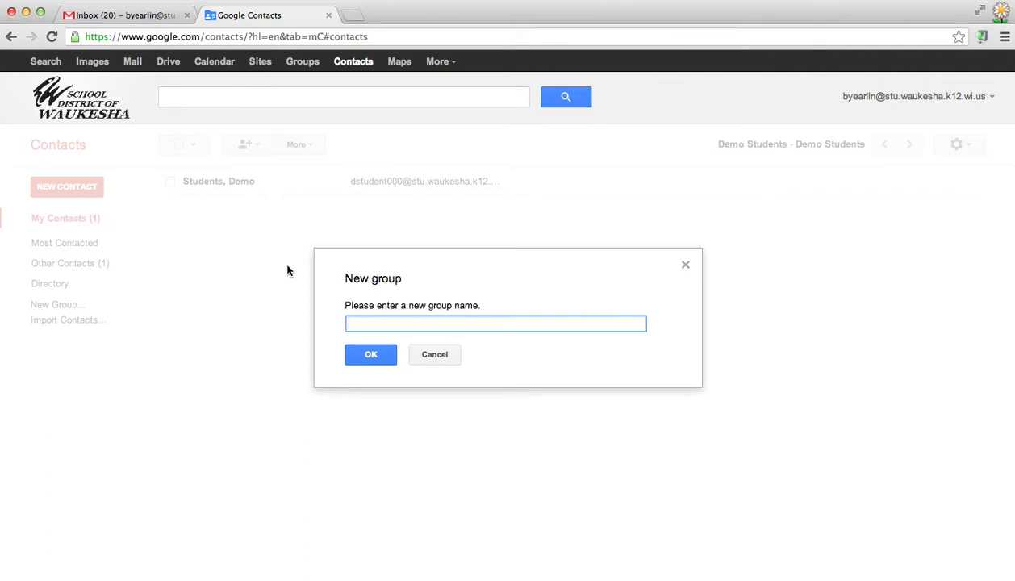
pyautogui.write('Test Group 1')
pyautogui.click(370, 356)
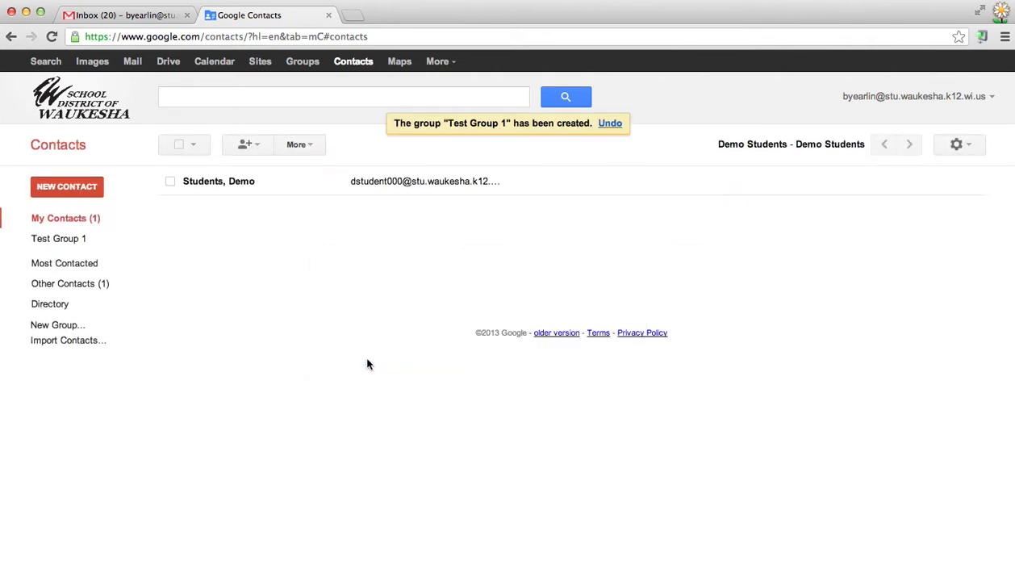
# Create a second contact group named 'Hour 1 - English (12-13)'.
pyautogui.click(71, 325)
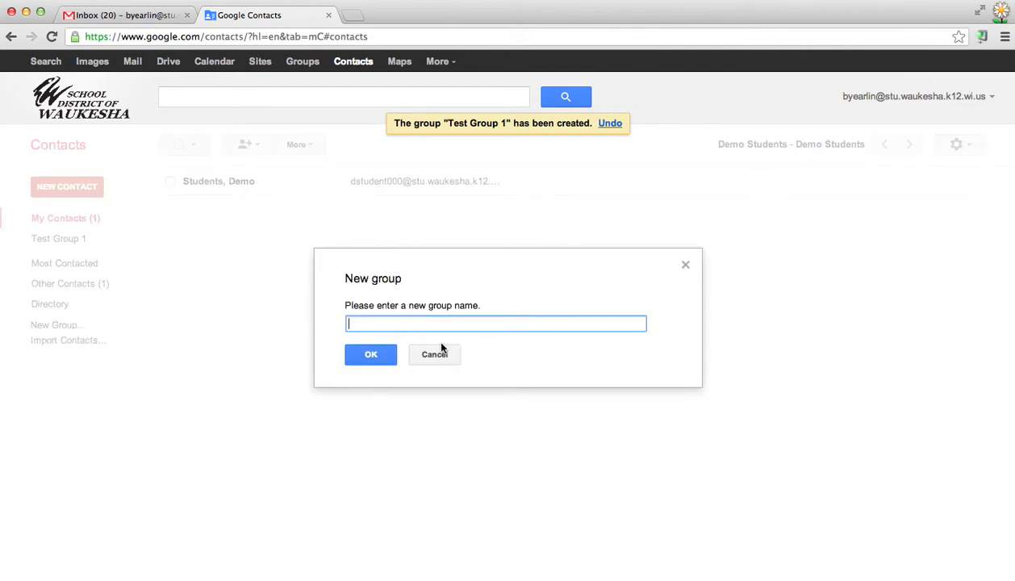
pyautogui.write('Hour 1 - English')
pyautogui.write('(12-13)')
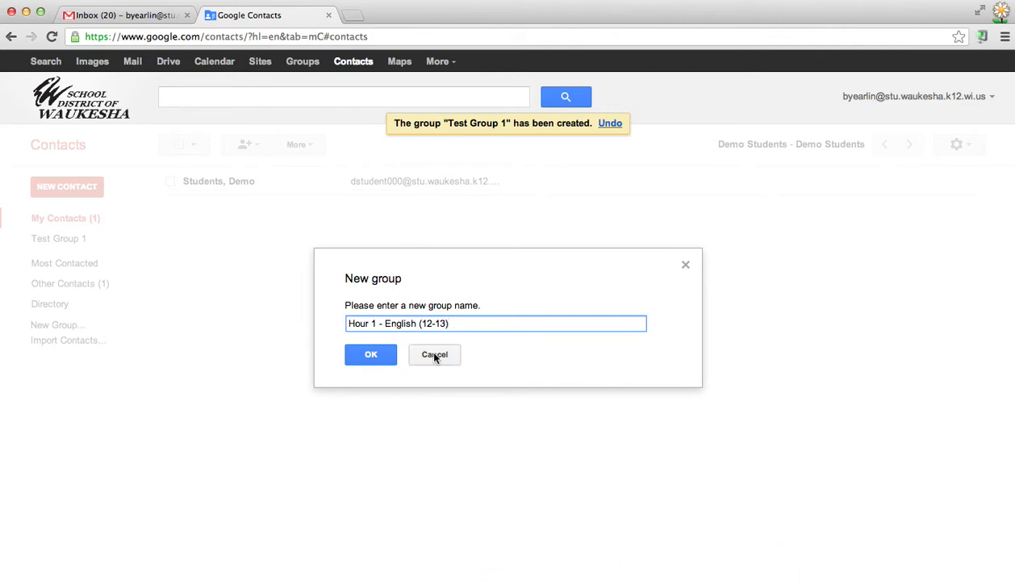
pyautogui.click(384, 353)
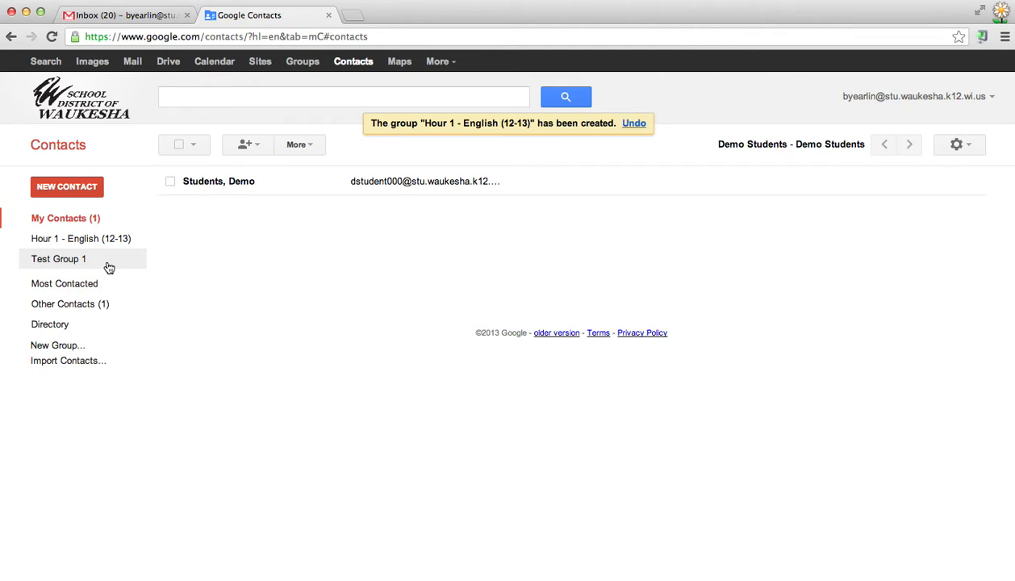
# Open the Hour 1 - English (12-13) group and add a contact by their Gmail address.
pyautogui.click(98, 239)
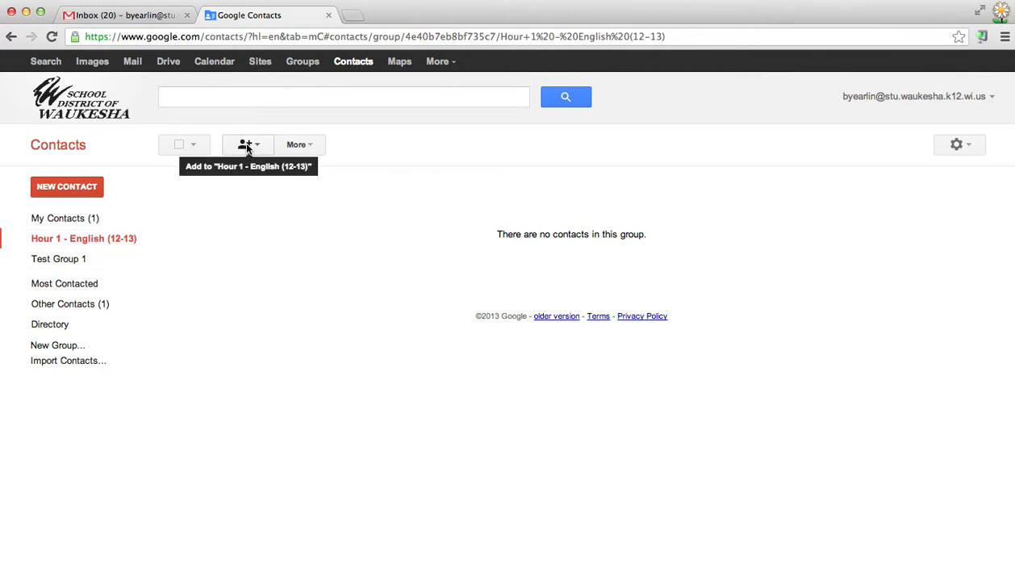
pyautogui.click(256, 147)
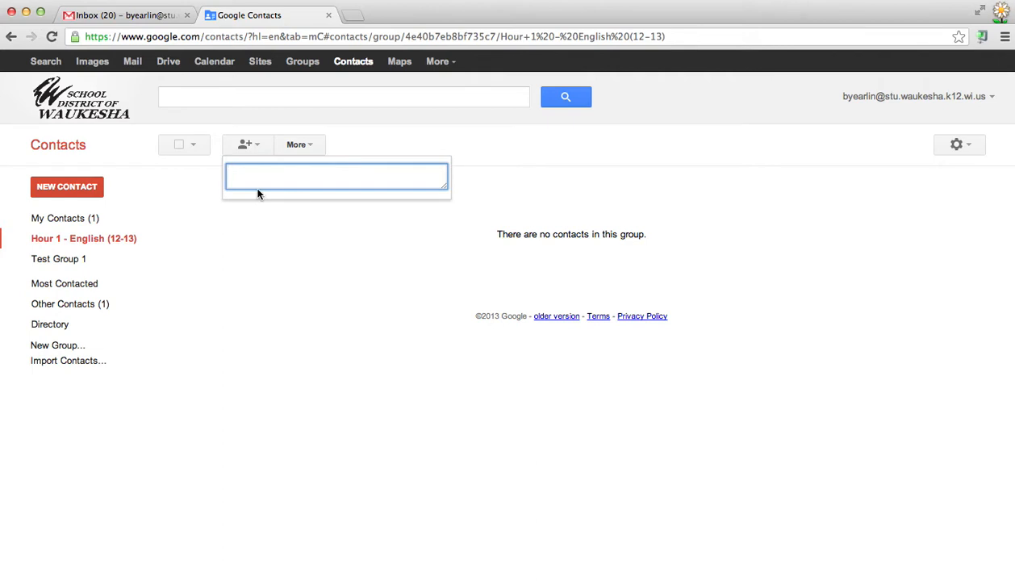
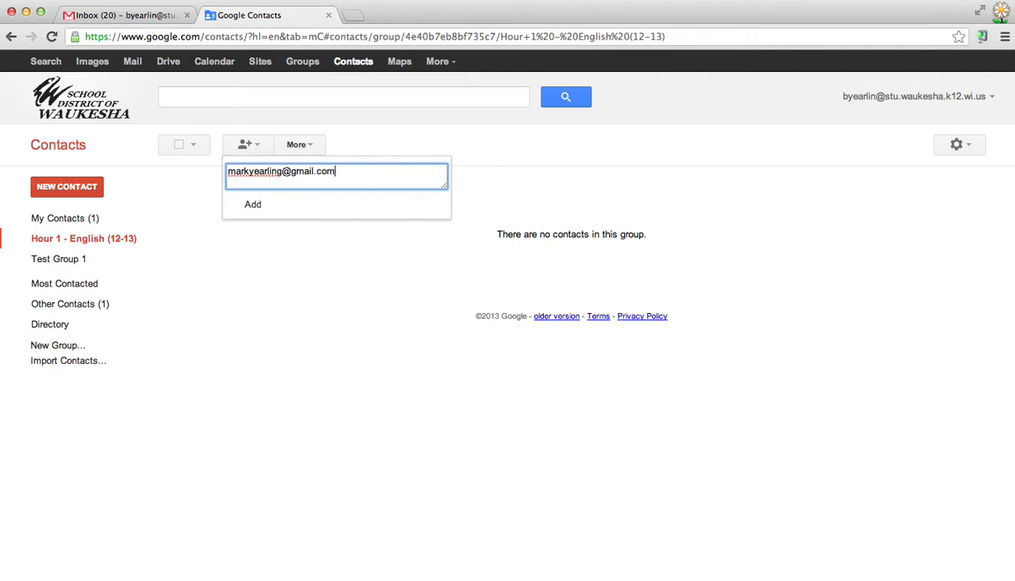
pyautogui.click(254, 207)
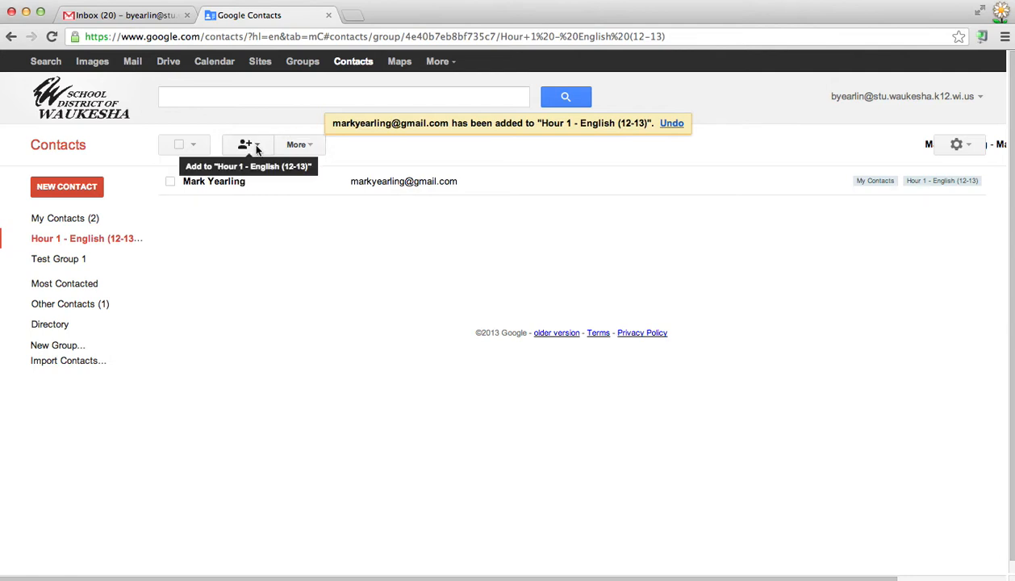
pyautogui.click(256, 147)
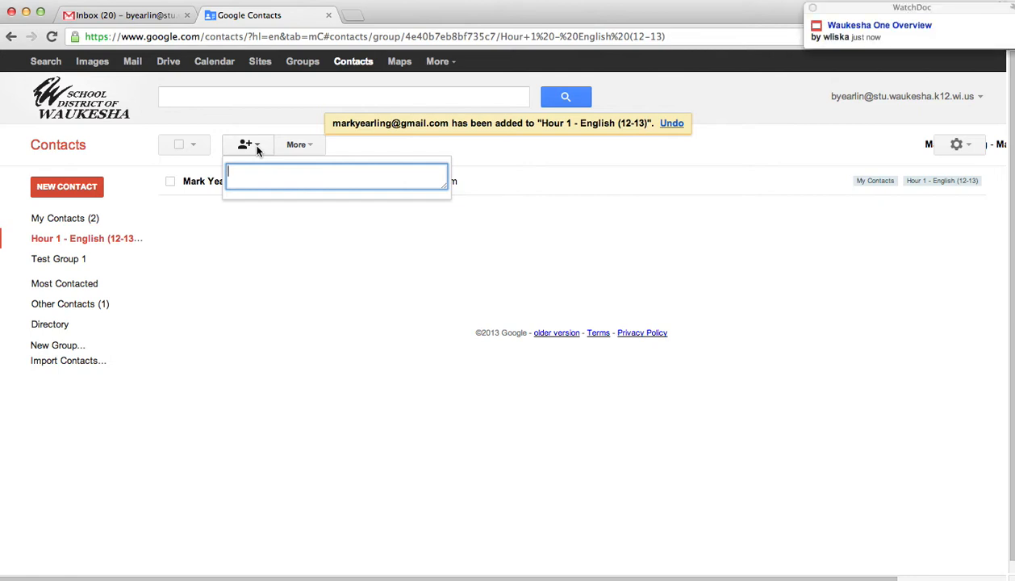
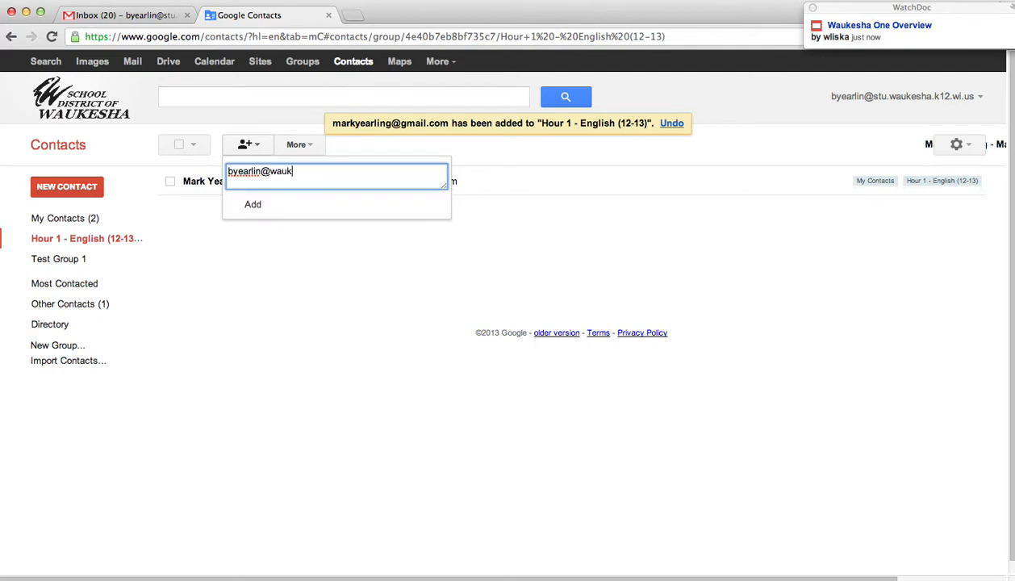
# Add two more members to Hour 1 - English (12-13) by their comma-separated e-mail addresses.
pyautogui.write(',')
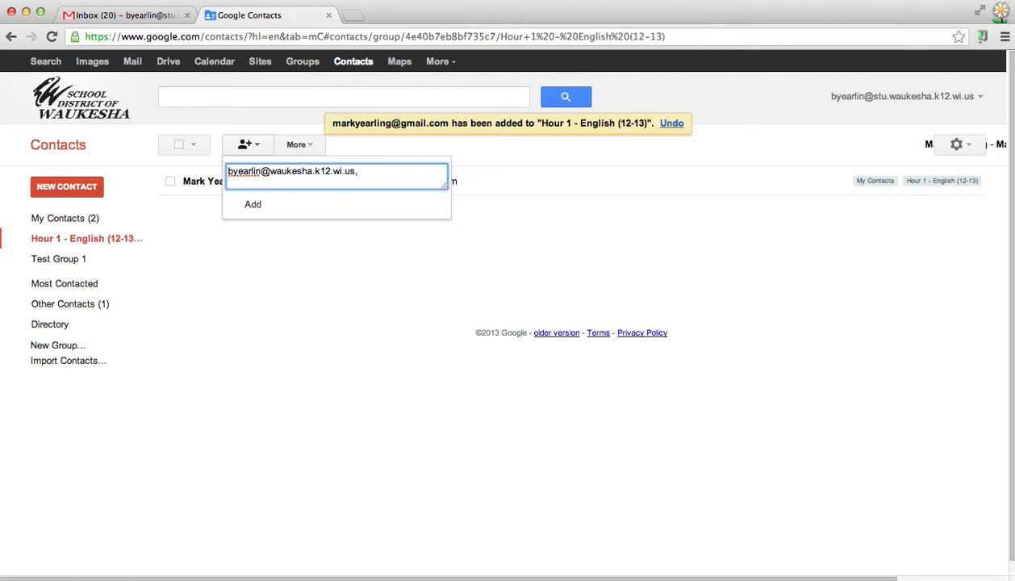
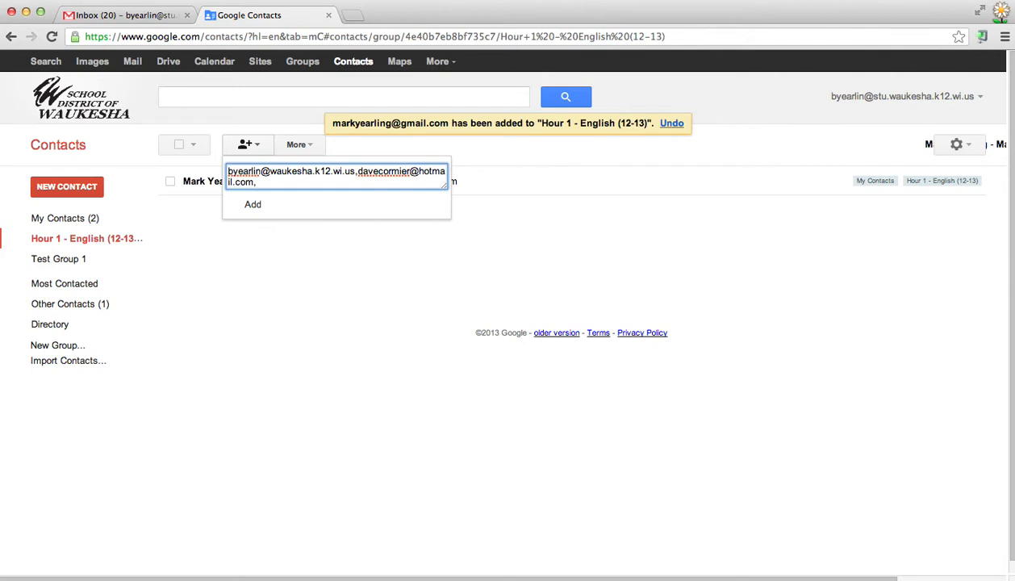
pyautogui.click(253, 204)
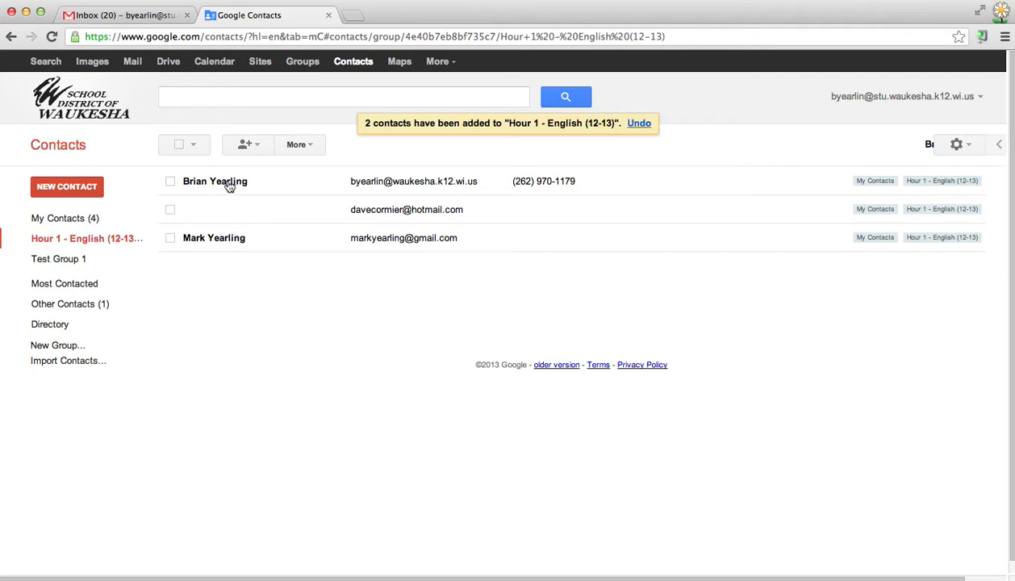
pyautogui.click(133, 63)
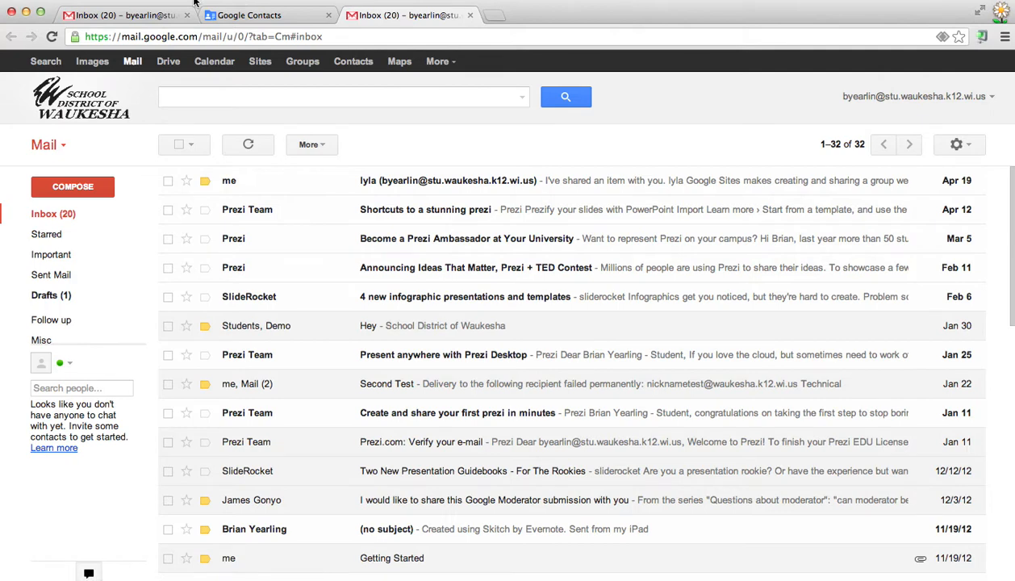
# Return to the Google Contacts tab showing the Hour 1 - English (12-13) group.
pyautogui.click(265, 16)
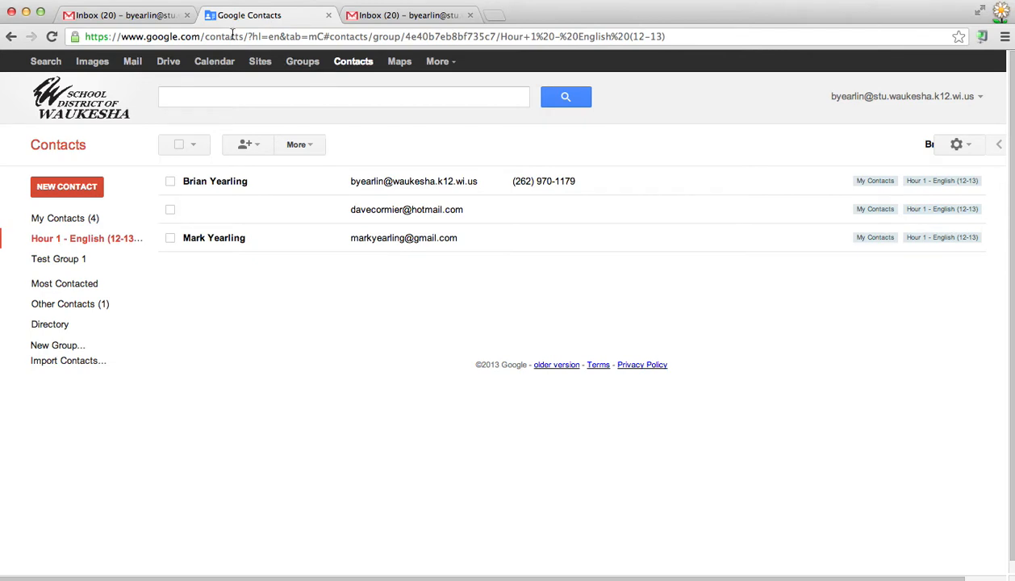
# Create a new contact group named 'My Colleagues'.
pyautogui.click(55, 347)
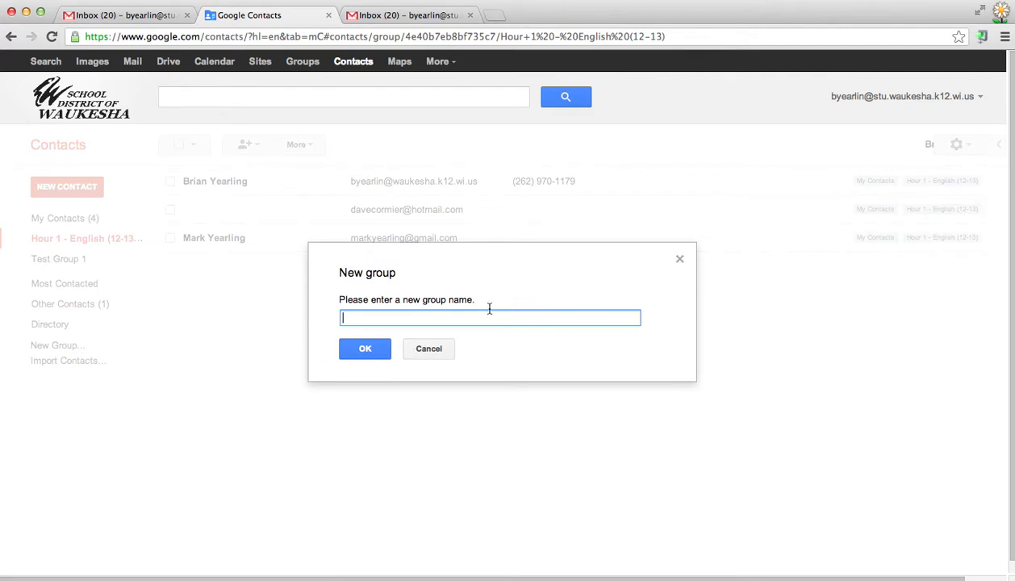
pyautogui.write('My Colleagues')
pyautogui.click(363, 347)
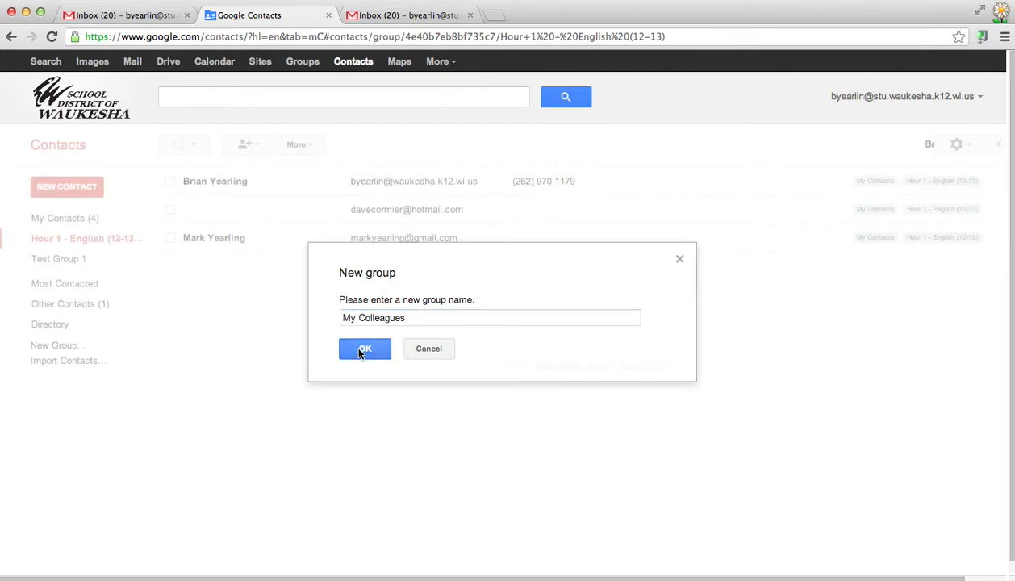
# Add a colleague to the My Colleagues group by their Hotmail address.
pyautogui.click(52, 258)
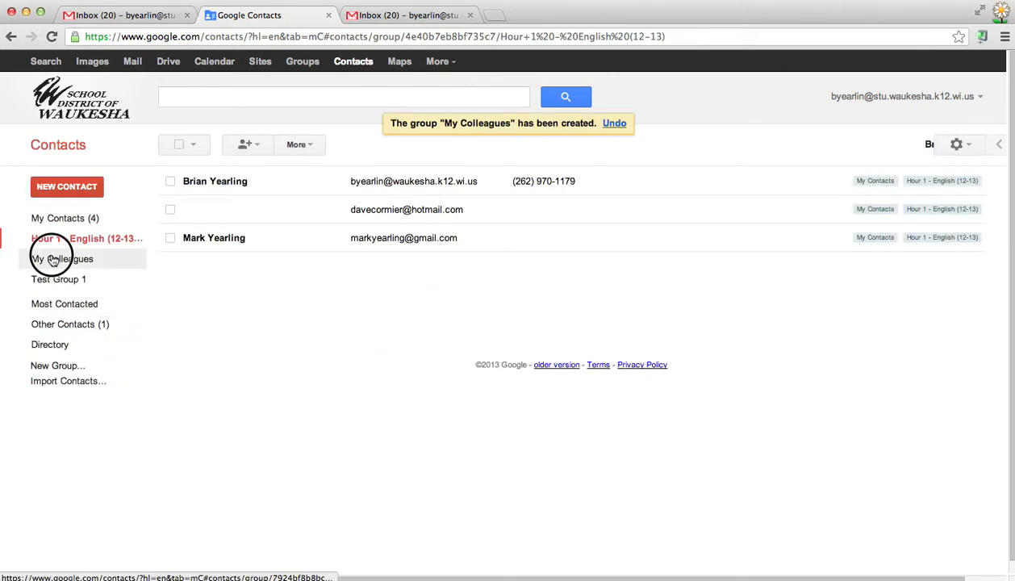
pyautogui.click(245, 144)
pyautogui.write('a')
pyautogui.press('BackSpace')
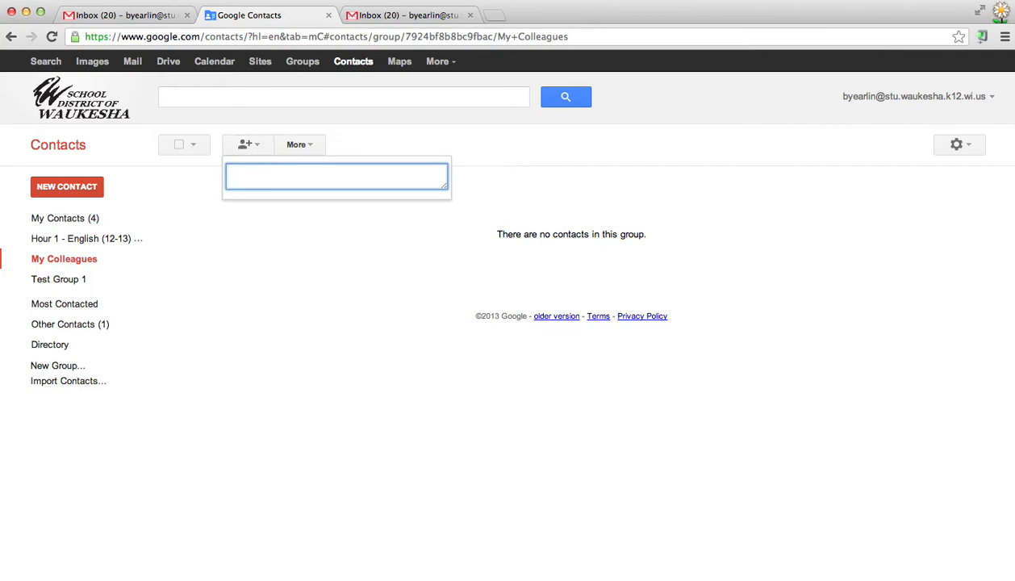
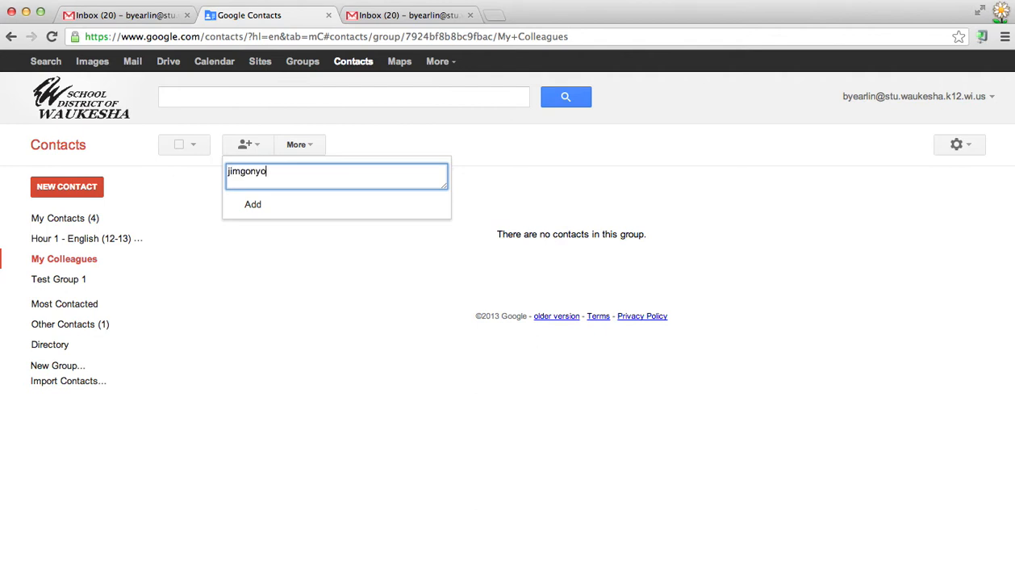
pyautogui.click(263, 210)
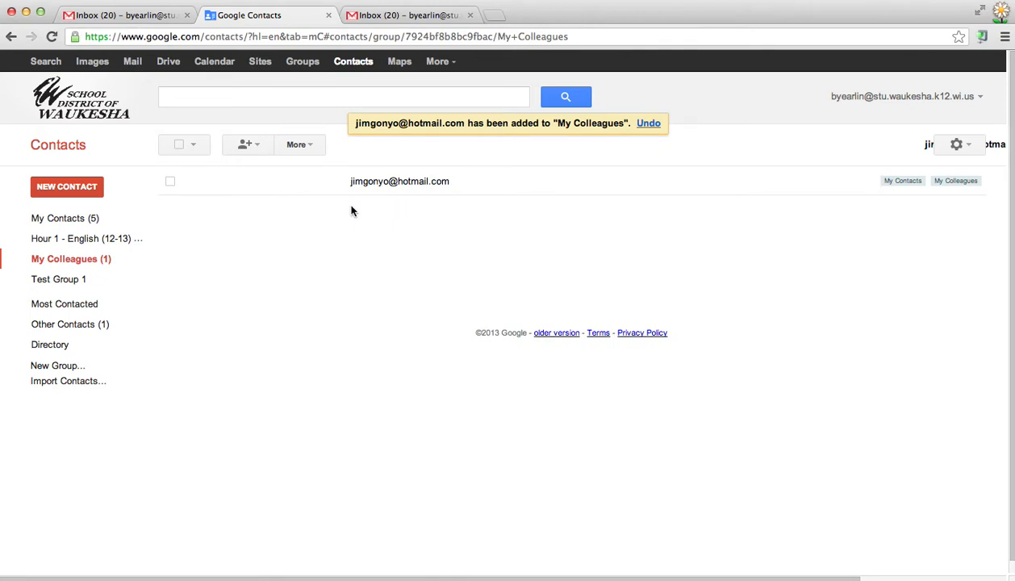
# Open the Test Group 1 group.
pyautogui.click(313, 151)
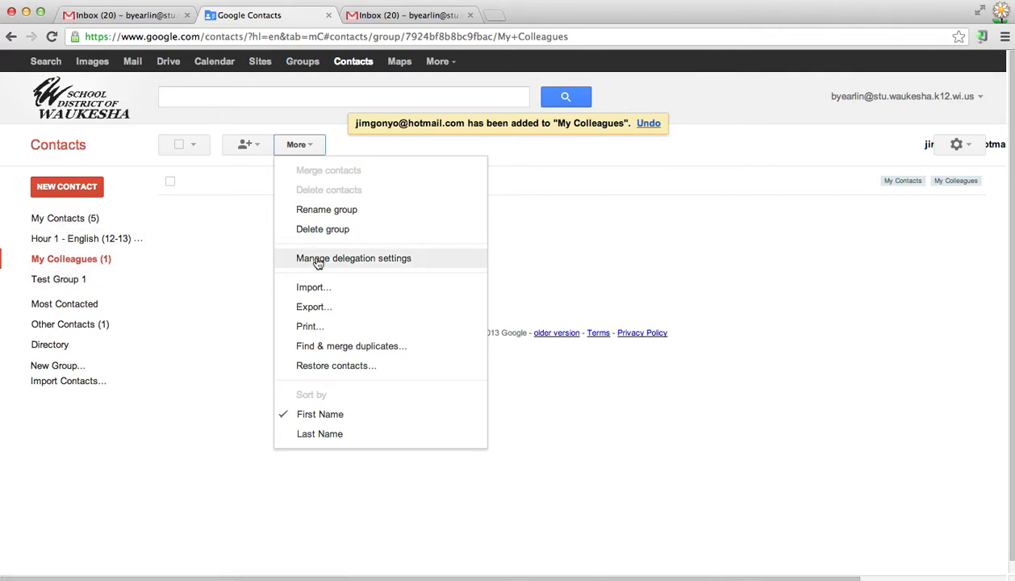
pyautogui.click(313, 144)
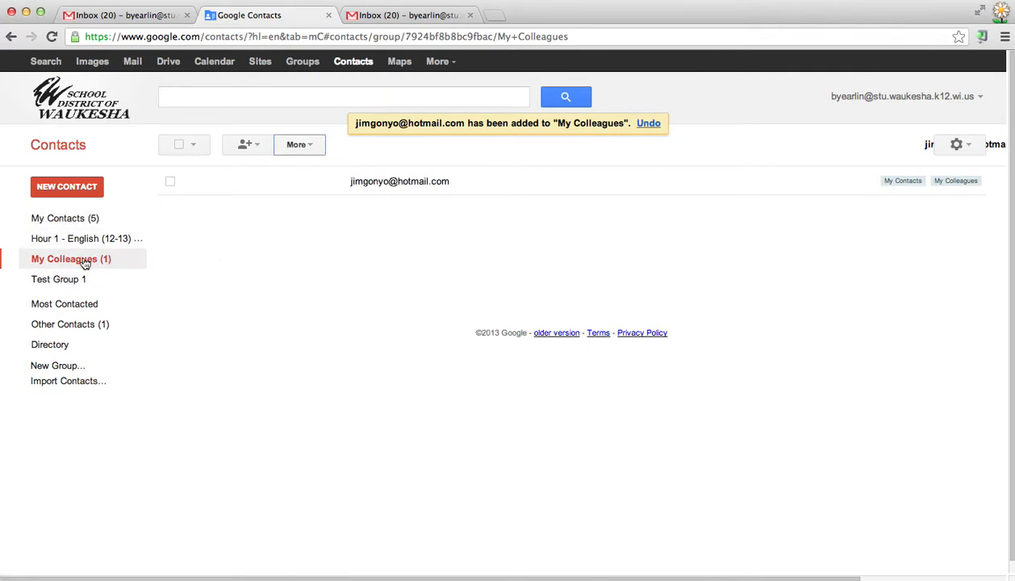
pyautogui.click(54, 284)
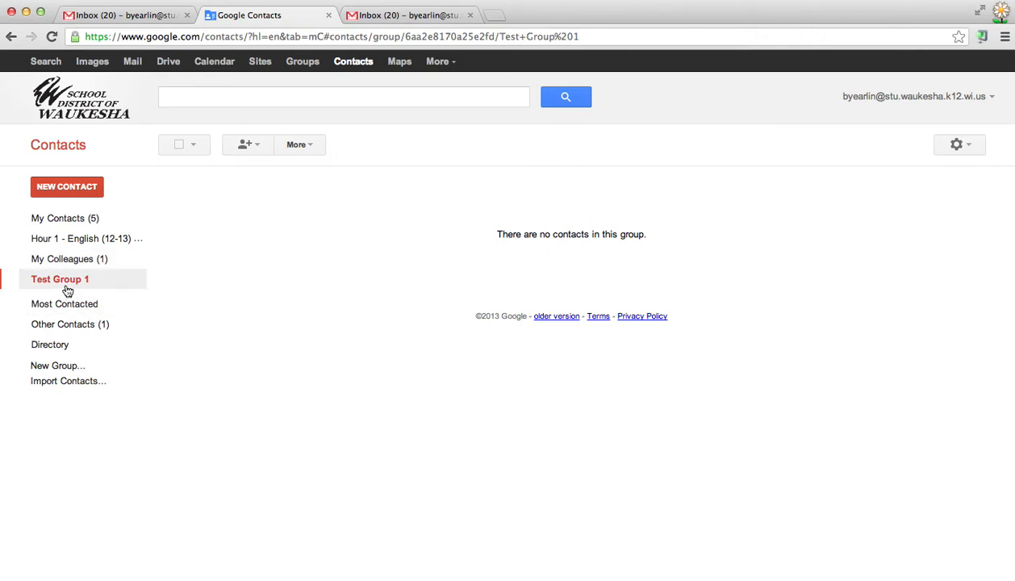
# Rename Test Group 1 to 'Hour 2 - English (12-13)', correcting the typo.
pyautogui.click(311, 147)
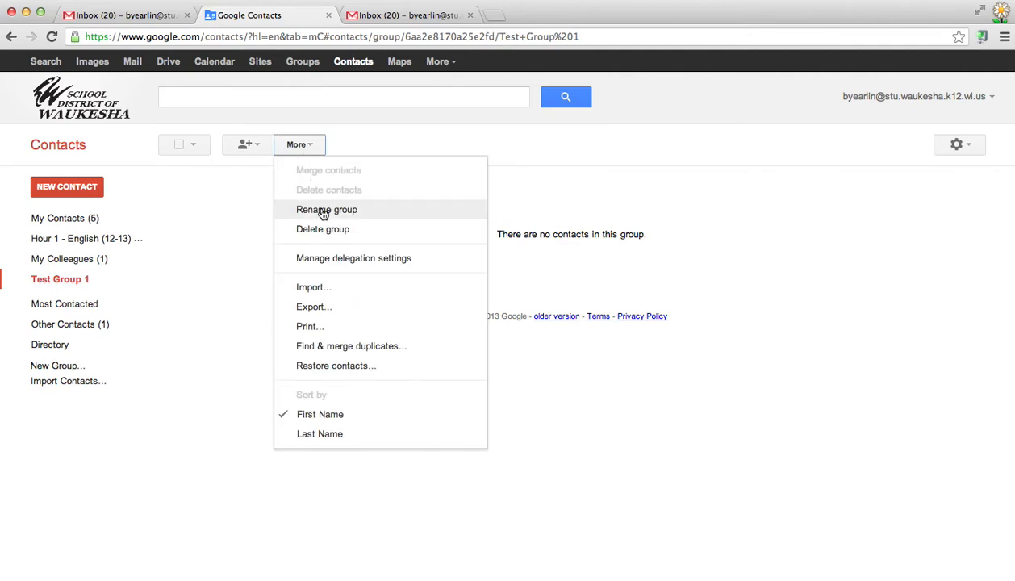
pyautogui.click(323, 213)
pyautogui.press('BackSpace')
pyautogui.press('BackSpace')
pyautogui.press('BackSpace')
pyautogui.press('BackSpace')
pyautogui.press('BackSpace')
pyautogui.press('BackSpace')
pyautogui.press('BackSpace')
pyautogui.press('BackSpace')
pyautogui.press('BackSpace')
pyautogui.press('BackSpace')
pyautogui.press('BackSpace')
pyautogui.press('BackSpace')
pyautogui.write('Hou')
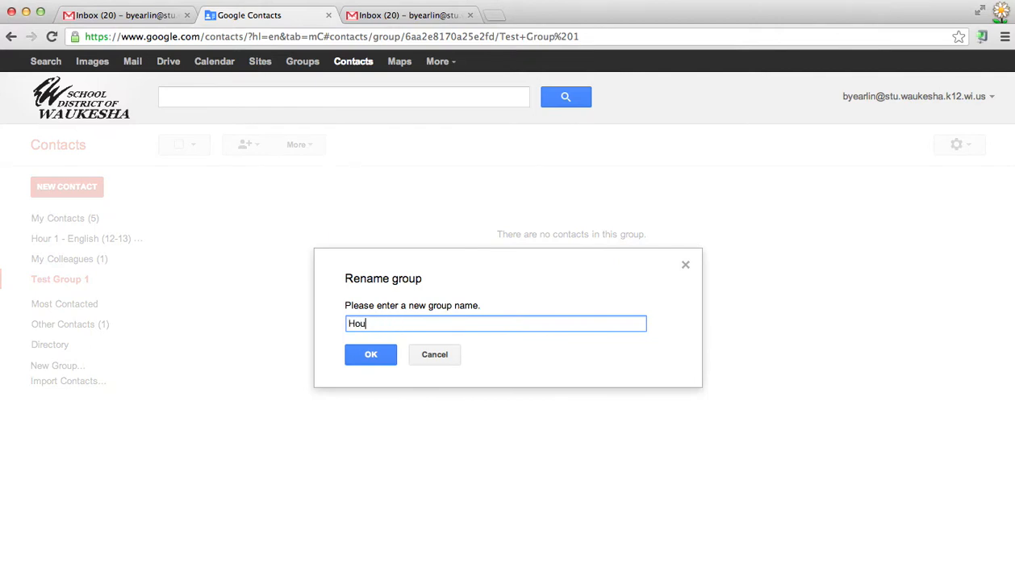
pyautogui.write('r 2 - English (12-13)')
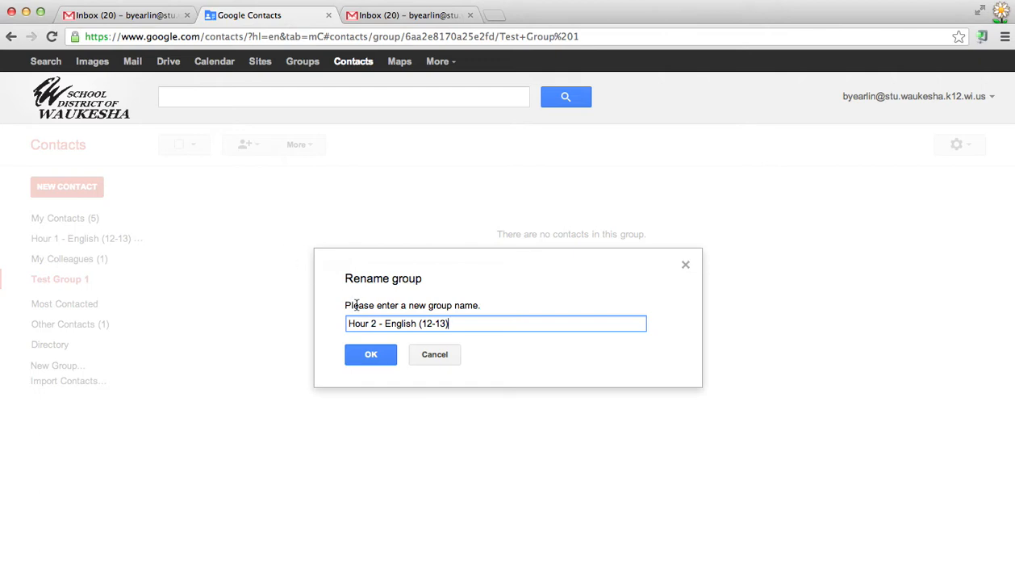
pyautogui.click(360, 363)
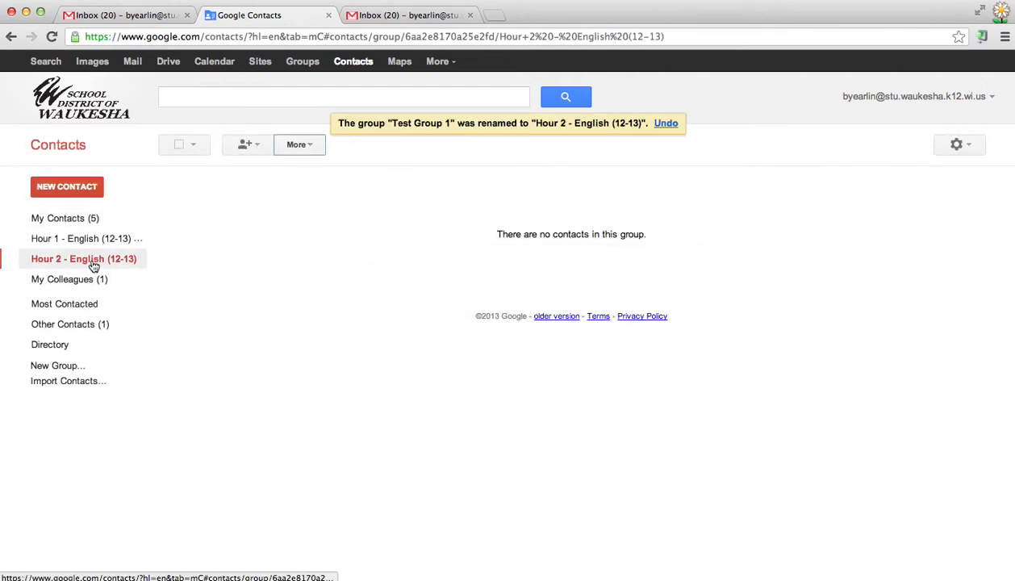
# Export the Hour 2 - English (12-13) group in Google CSV format to google.csv.
pyautogui.click(312, 148)
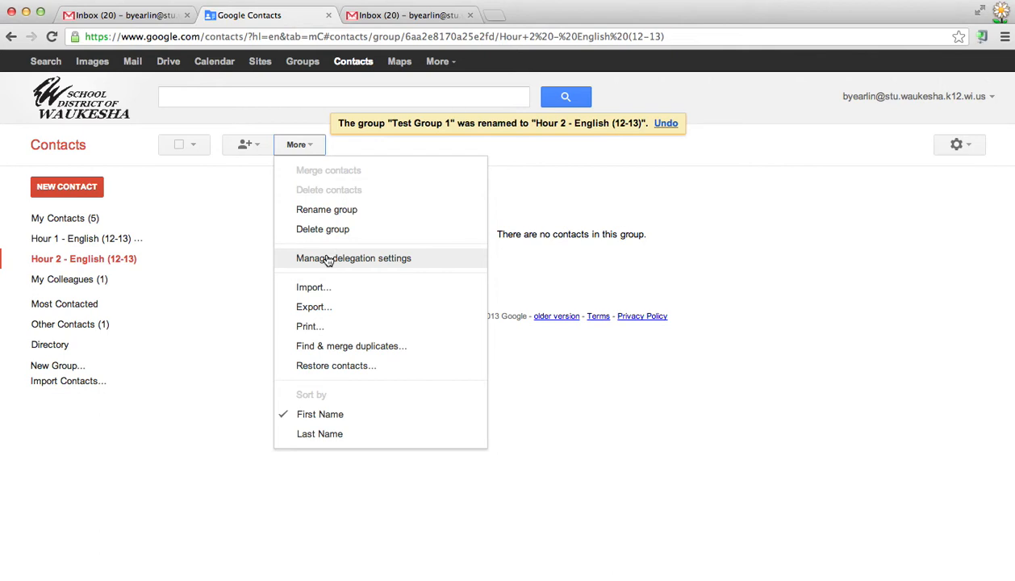
pyautogui.click(315, 307)
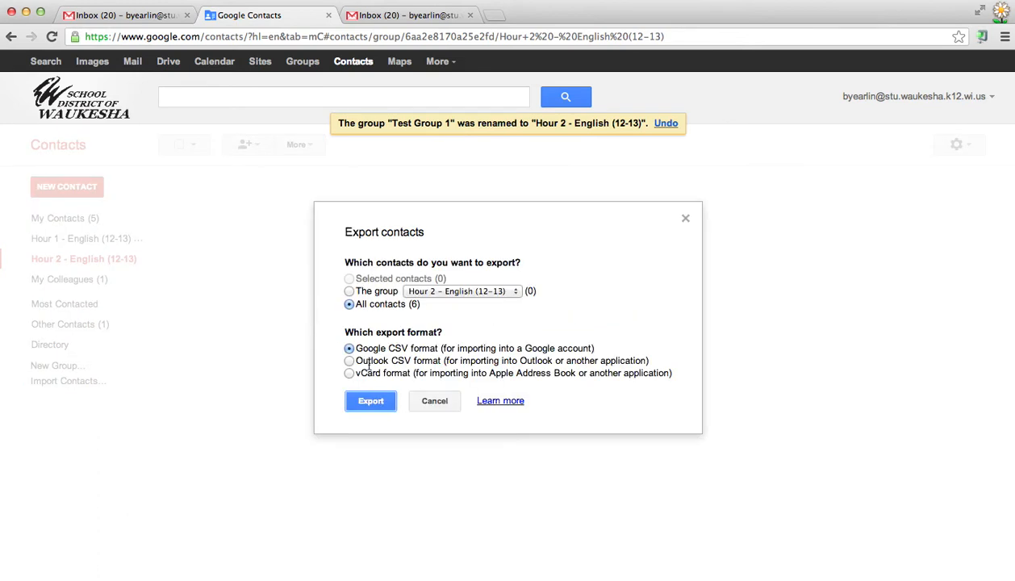
pyautogui.click(349, 291)
pyautogui.press('Escape')
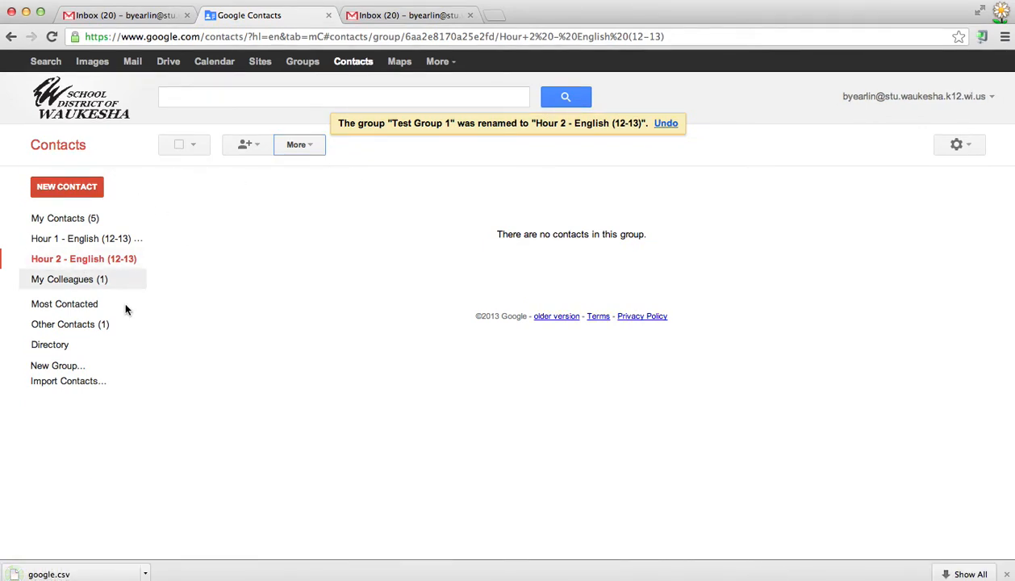
pyautogui.moveTo(129, 534); pyautogui.dragTo(316, 525)
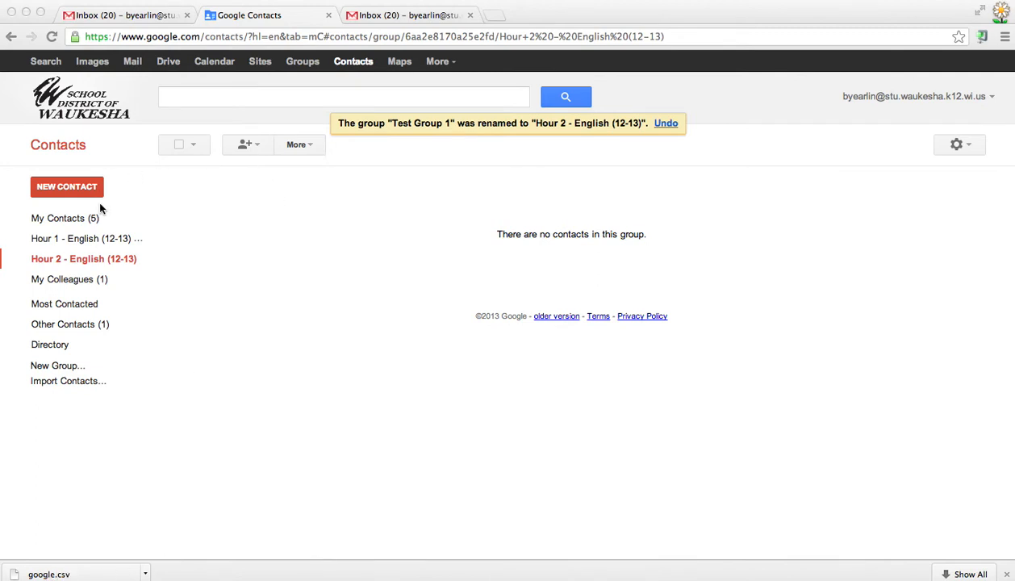
# Import google.csv from the Downloads folder into Google Contacts.
pyautogui.click(162, 200)
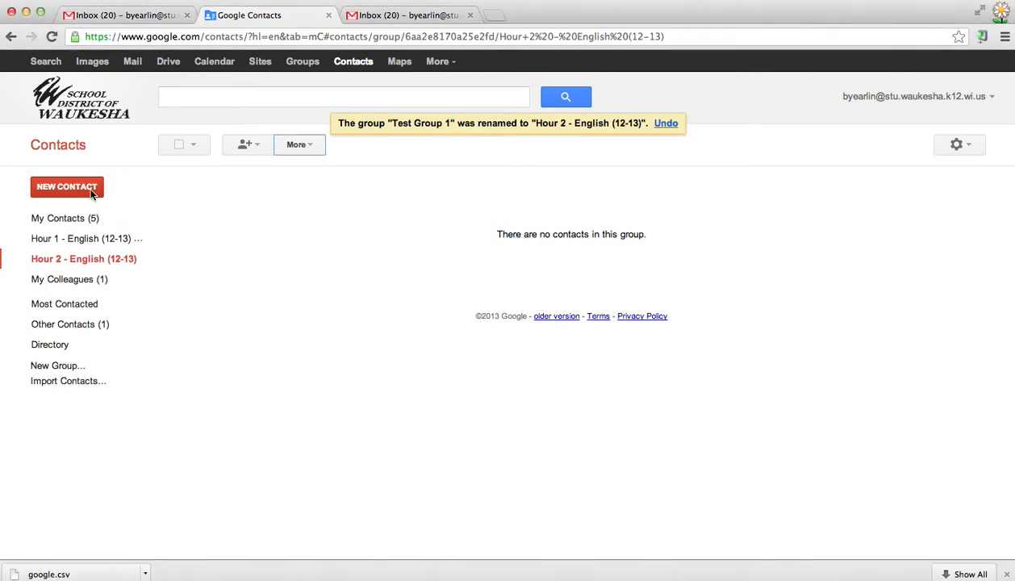
pyautogui.click(63, 383)
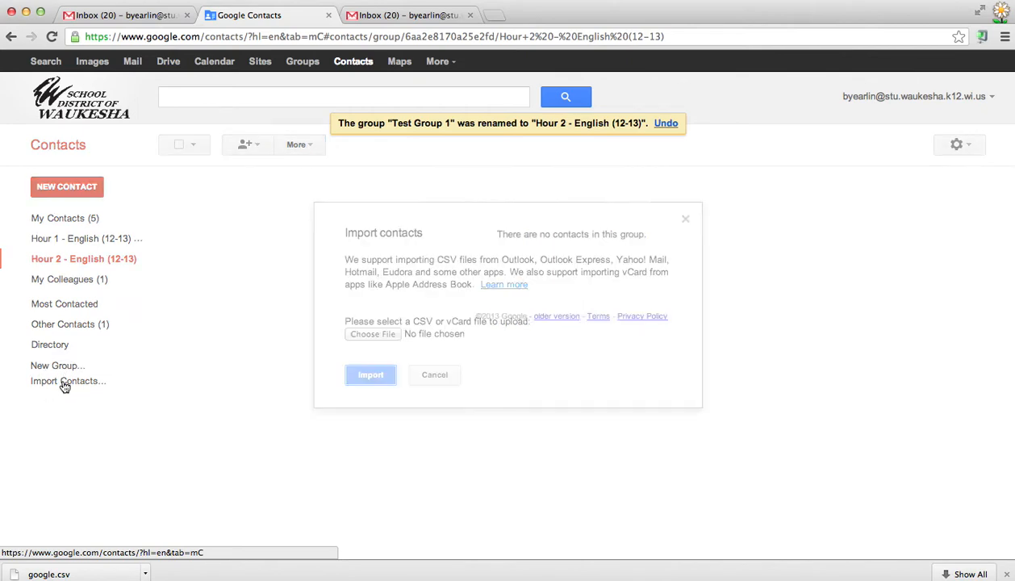
pyautogui.click(370, 331)
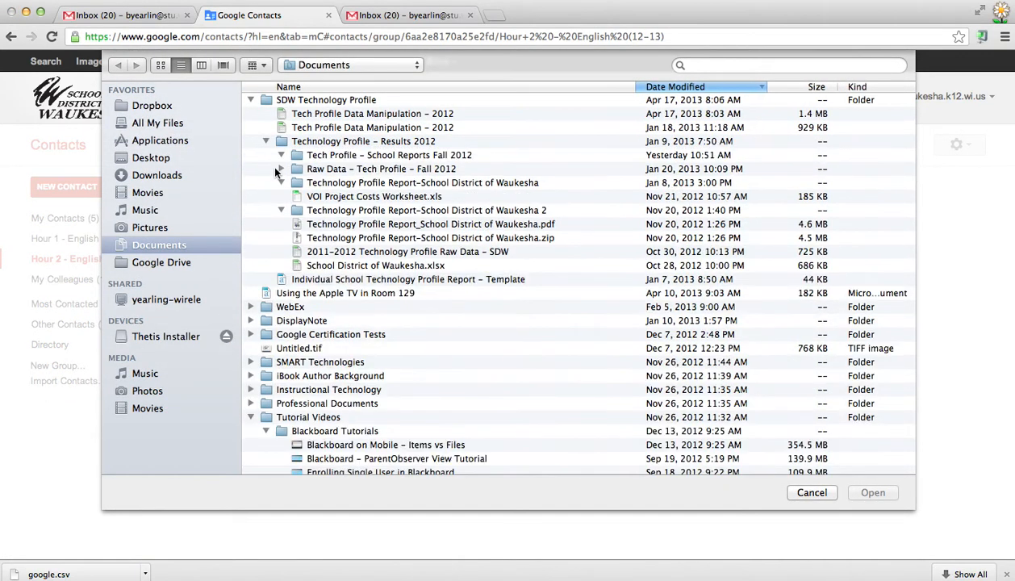
pyautogui.click(131, 157)
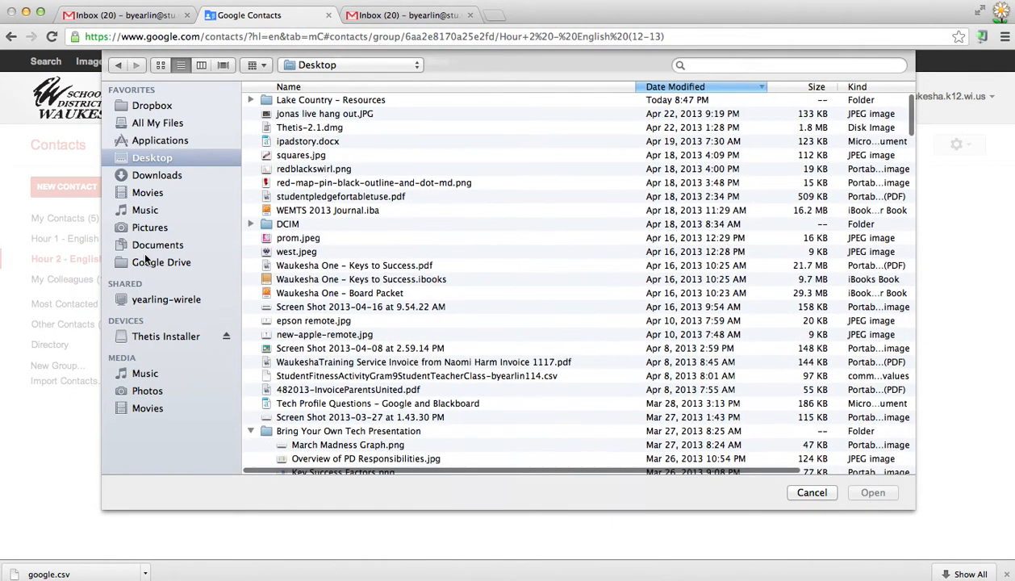
pyautogui.click(164, 171)
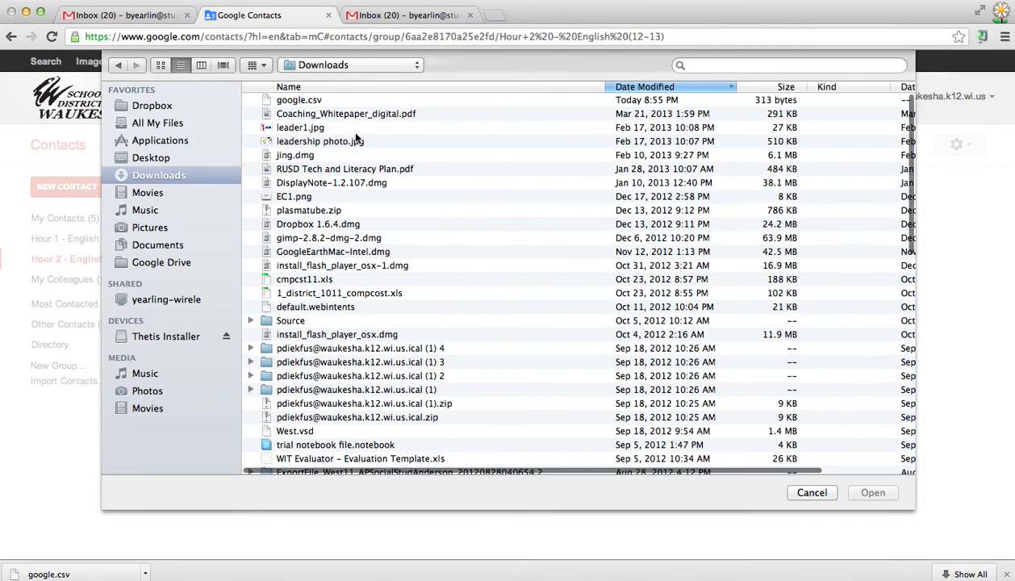
pyautogui.click(301, 102)
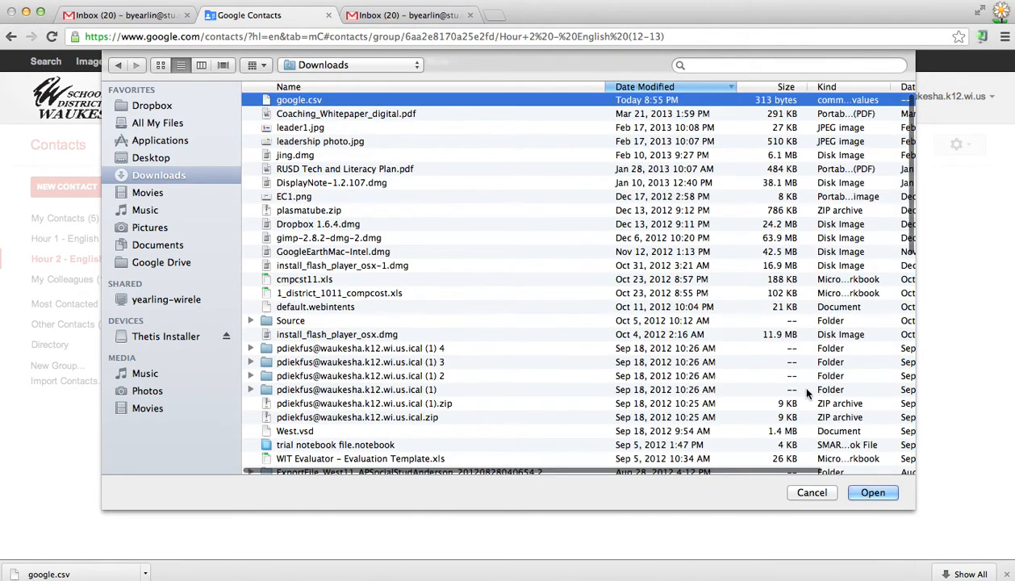
pyautogui.click(872, 493)
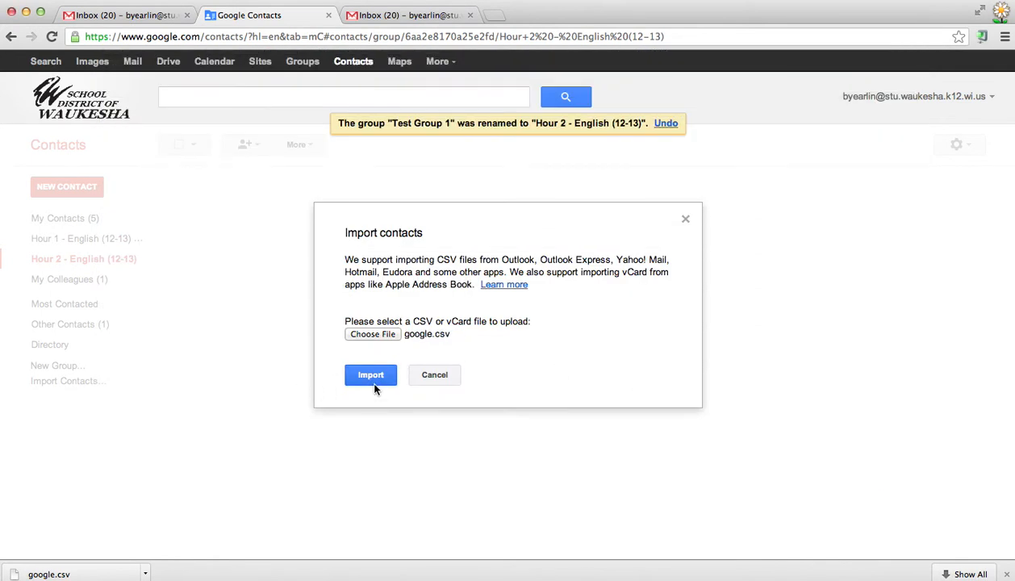
pyautogui.click(372, 384)
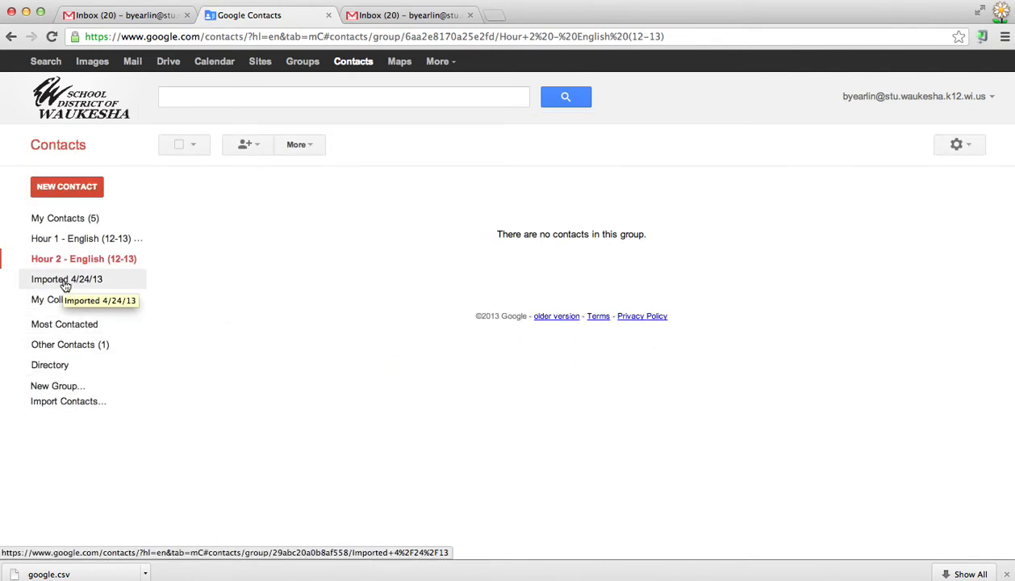
# Rename the Imported 4/24/13 group to 'Hour 3 - English (12-13)'.
pyautogui.click(97, 282)
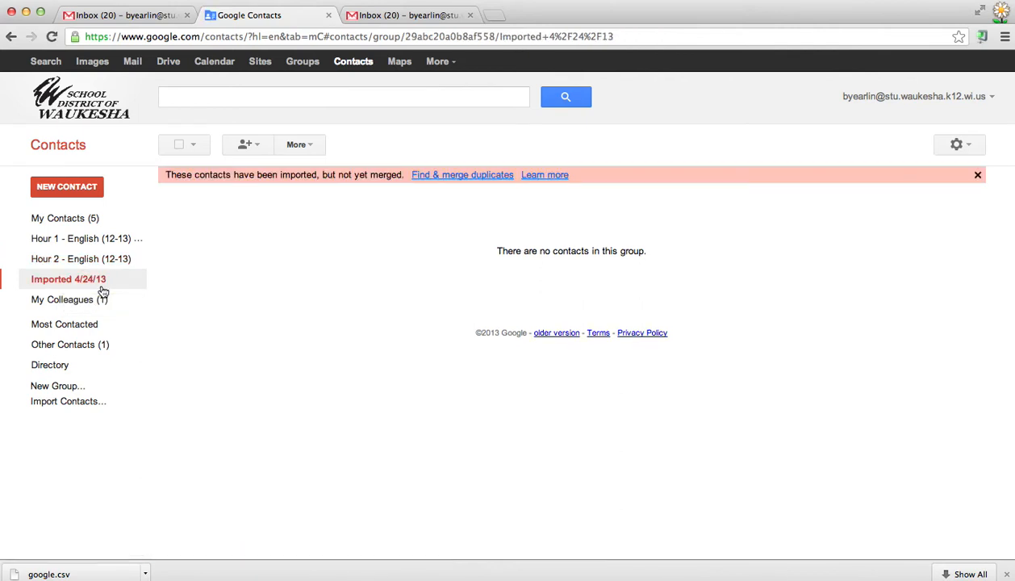
pyautogui.click(300, 145)
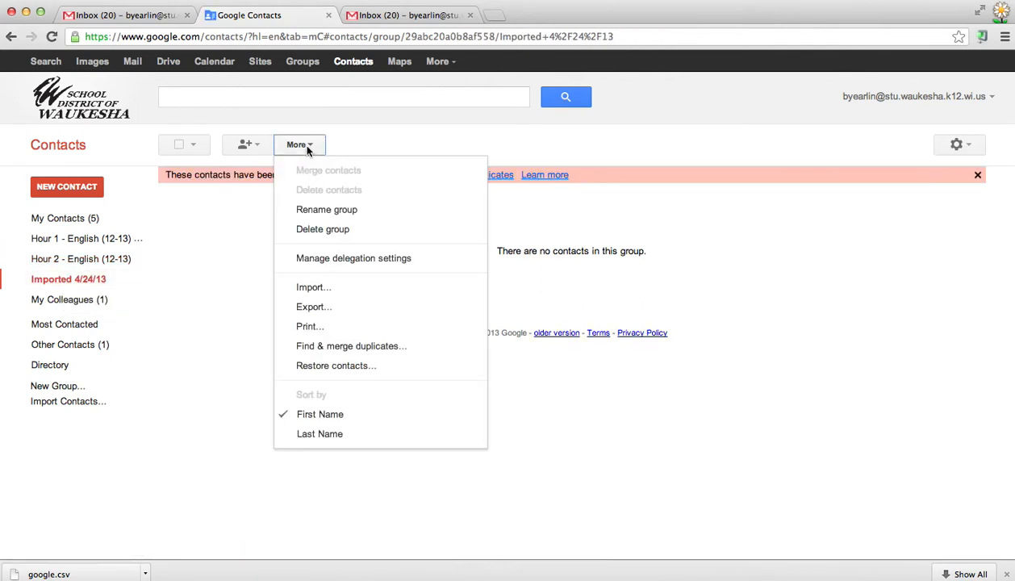
pyautogui.click(331, 212)
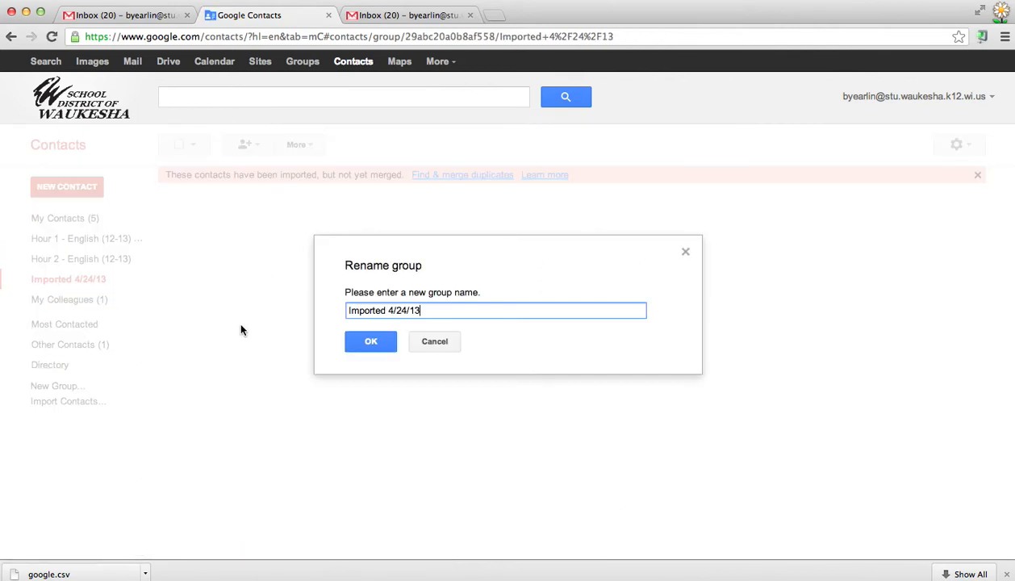
pyautogui.click(432, 310)
pyautogui.click(287, 318)
pyautogui.click(413, 309)
pyautogui.moveTo(412, 310); pyautogui.dragTo(318, 300)
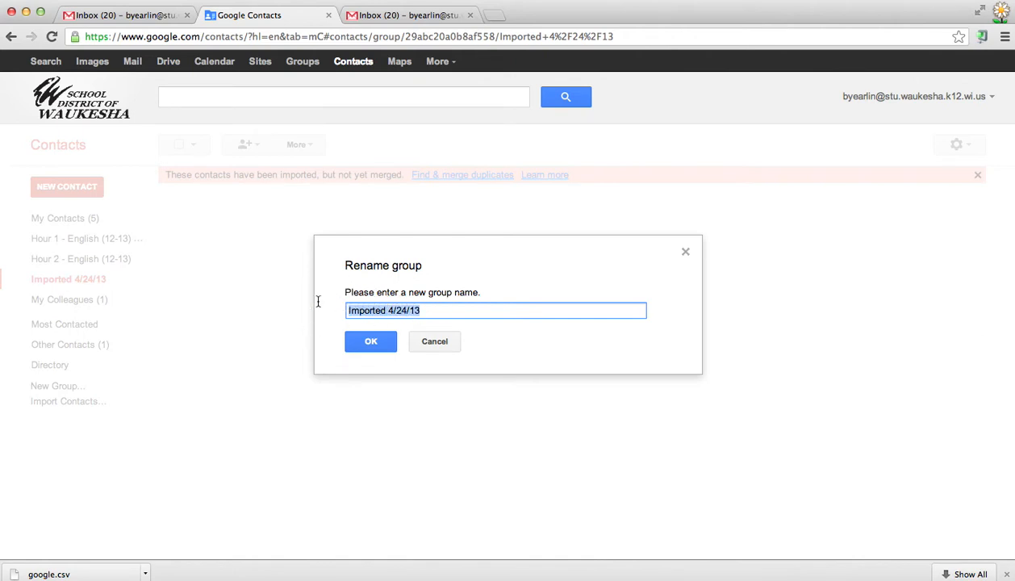
pyautogui.write('Hour 3 - Engl')
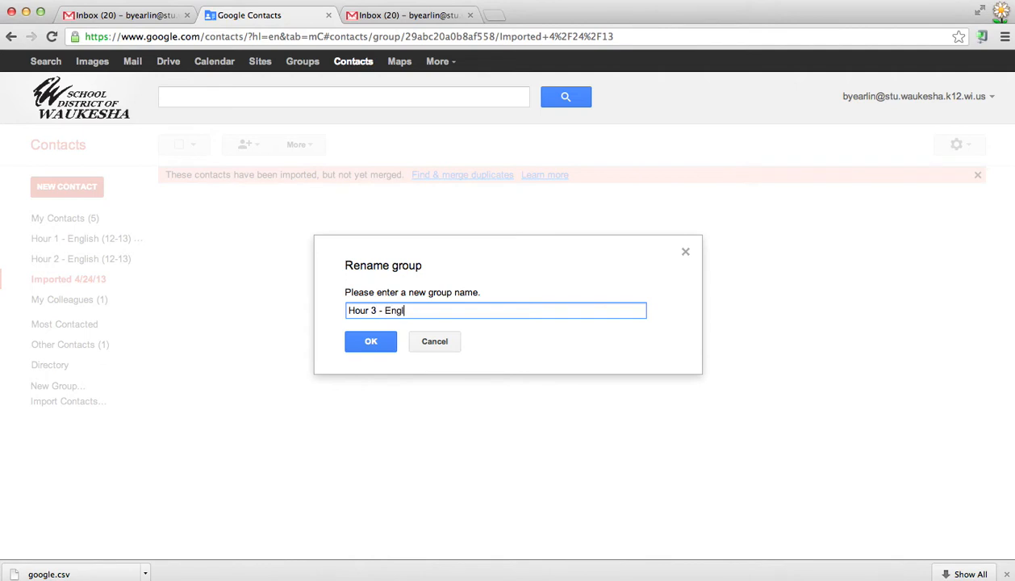
pyautogui.write('ish (12-13_)')
pyautogui.press('BackSpace')
pyautogui.press('BackSpace')
pyautogui.press('BackSpace')
pyautogui.write('3)')
pyautogui.click(379, 342)
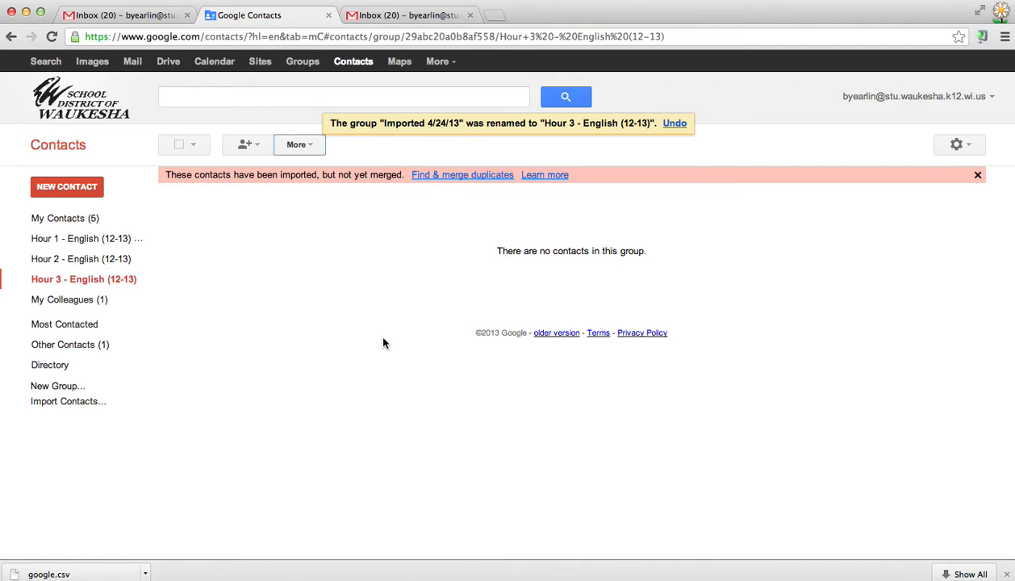
pyautogui.click(308, 152)
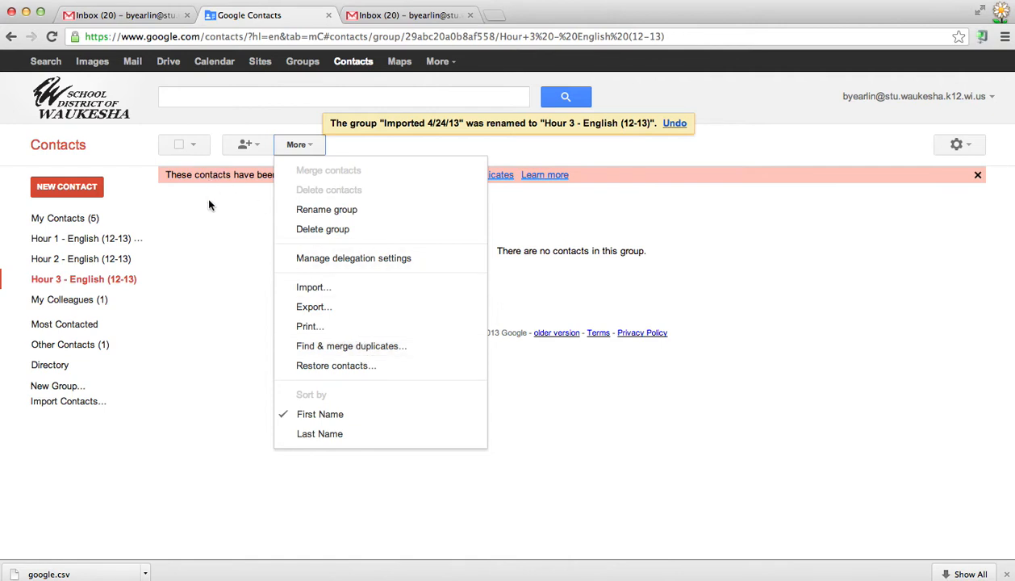
# Run Find & merge duplicates and dismiss the no-duplicates result.
pyautogui.click(227, 210)
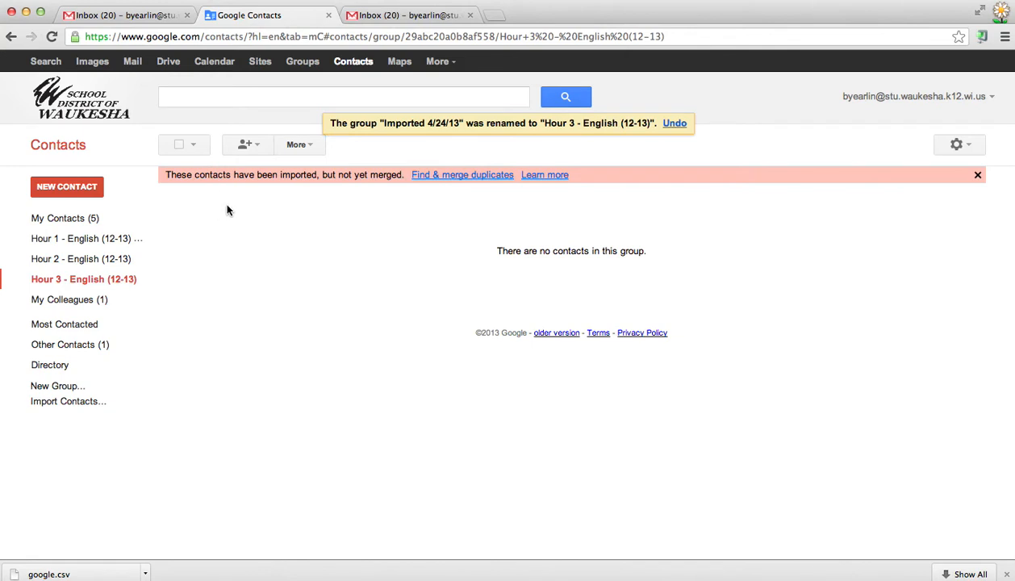
pyautogui.click(485, 185)
pyautogui.click(383, 333)
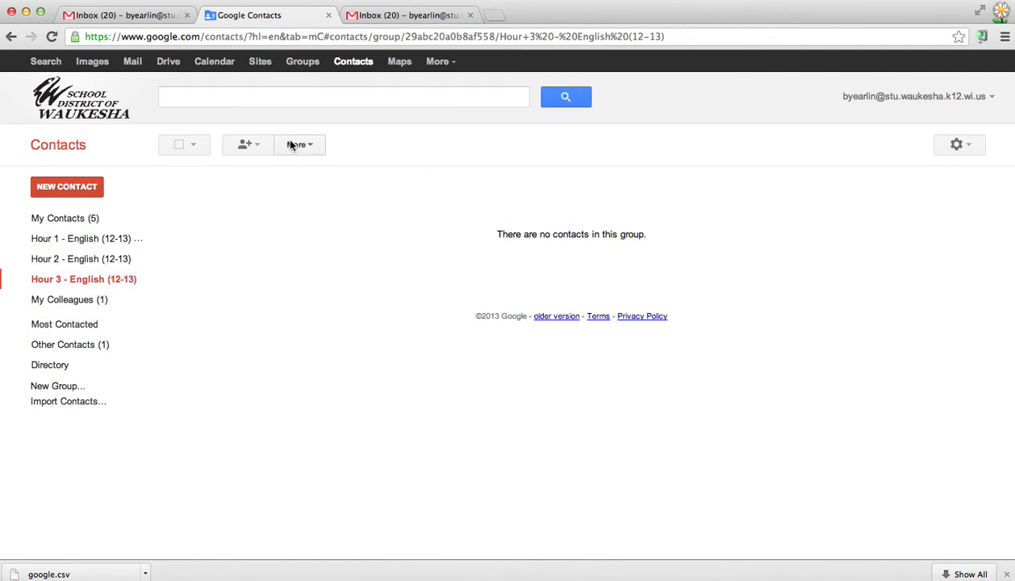
# Delete the Hour 3 - English (12-13) group, confirming with OK.
pyautogui.click(294, 145)
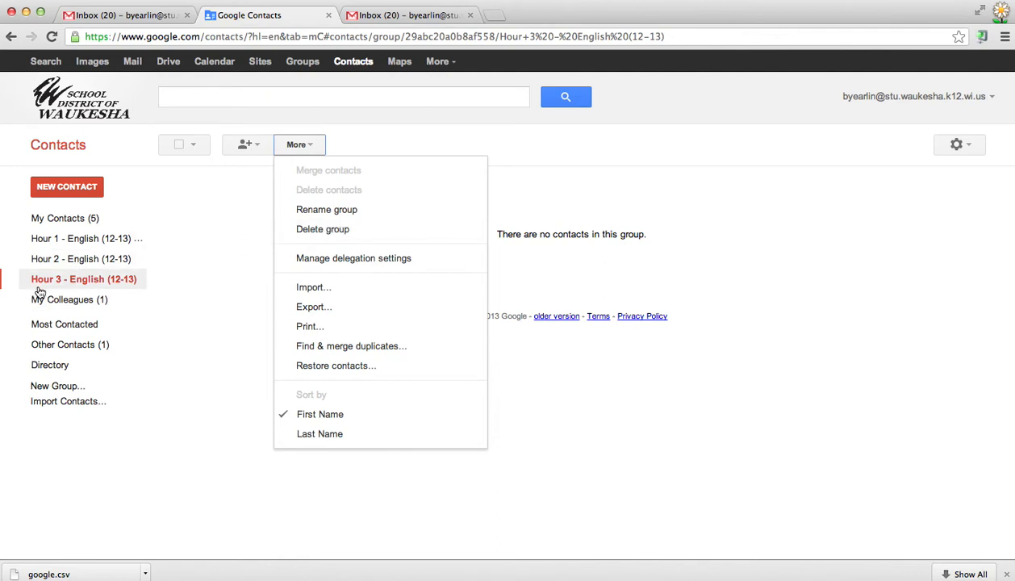
pyautogui.click(315, 231)
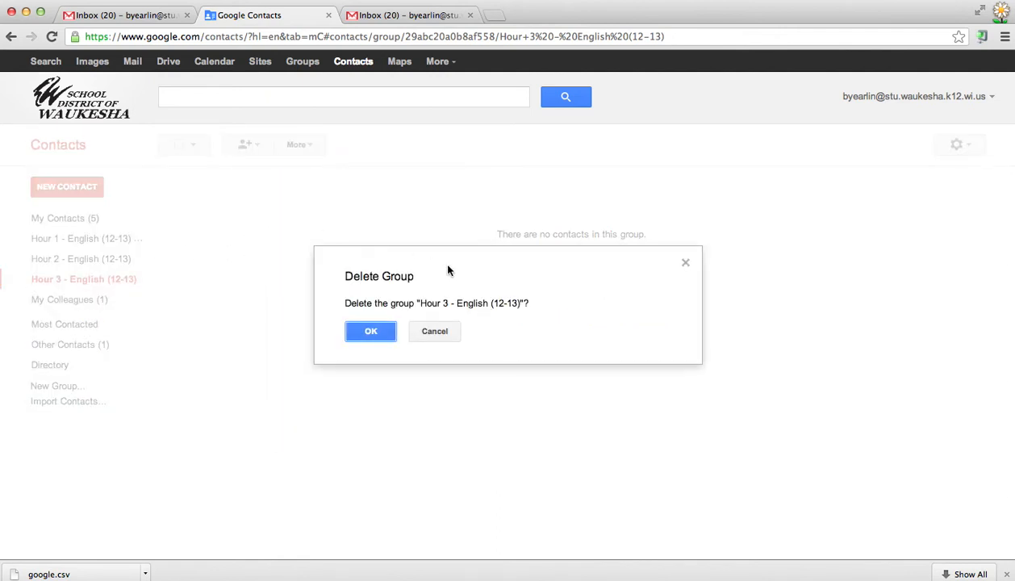
pyautogui.click(367, 330)
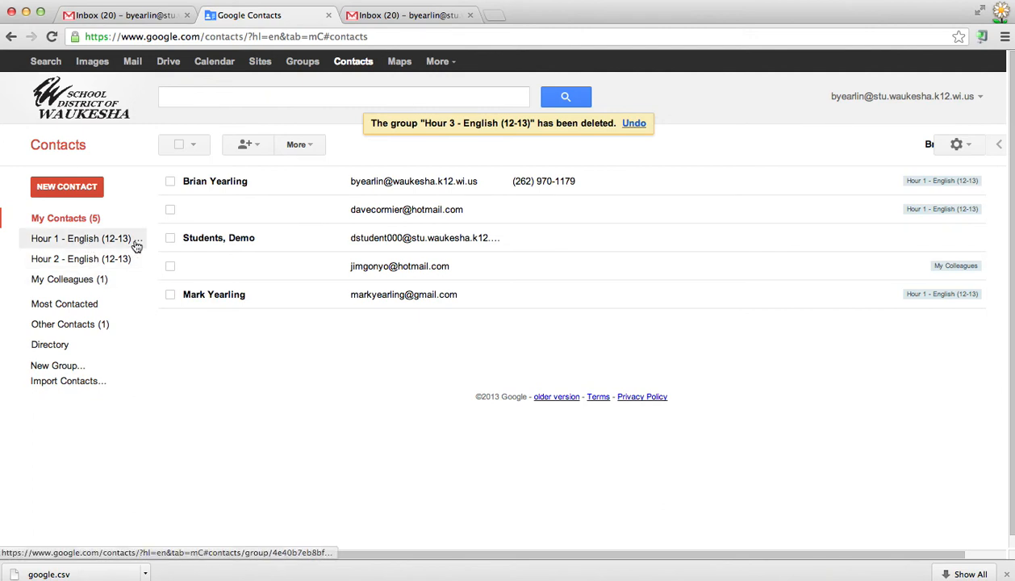
pyautogui.click(402, 14)
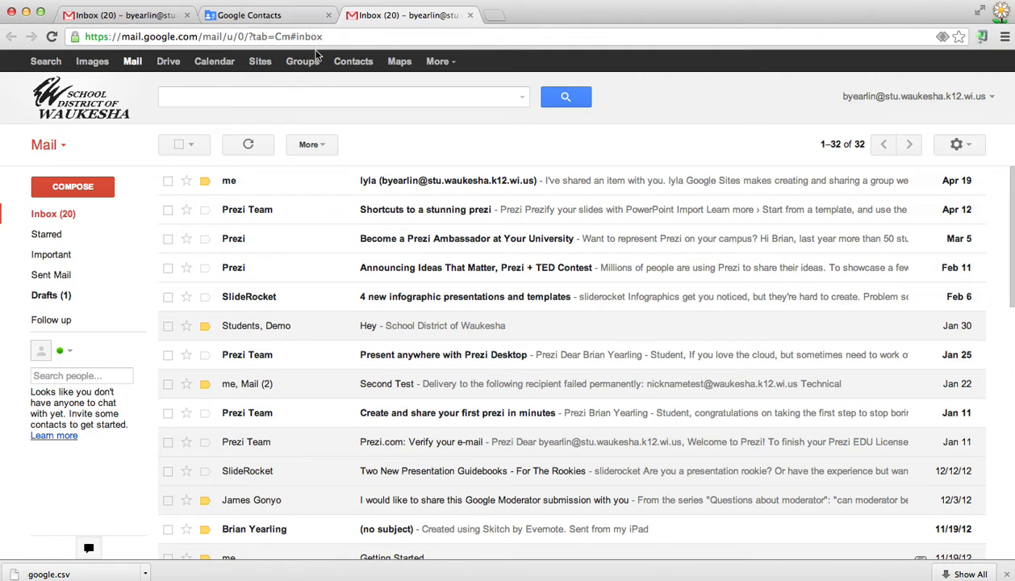
# Start a new email and add the Hour 1 - English (12-13) group as recipients.
pyautogui.click(78, 193)
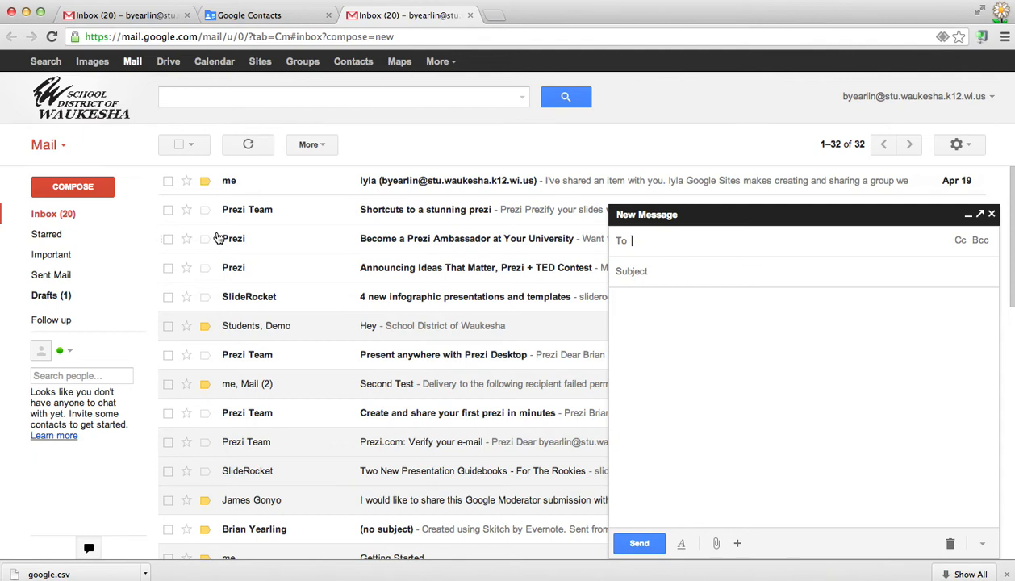
pyautogui.write('hour 1')
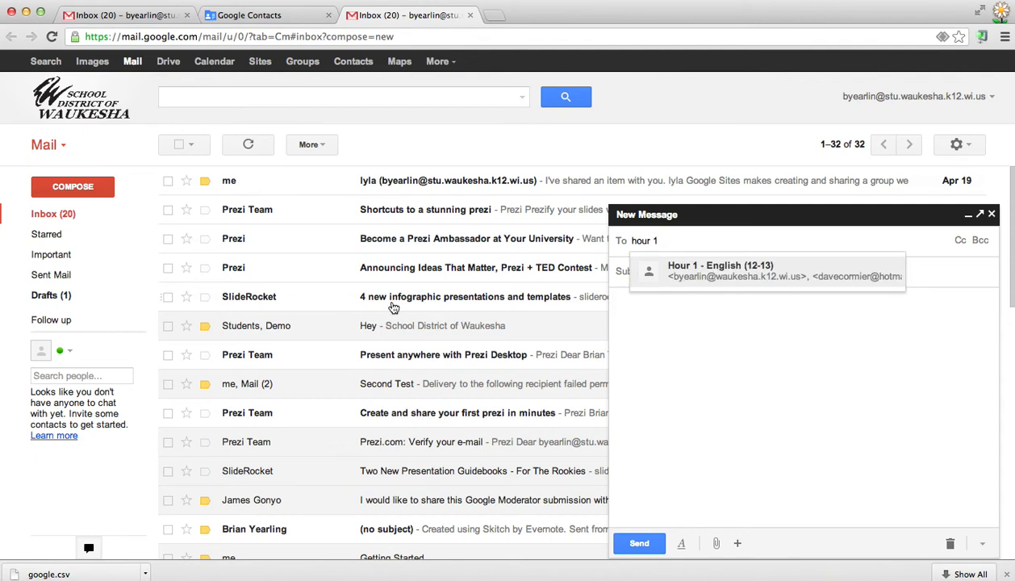
pyautogui.click(761, 270)
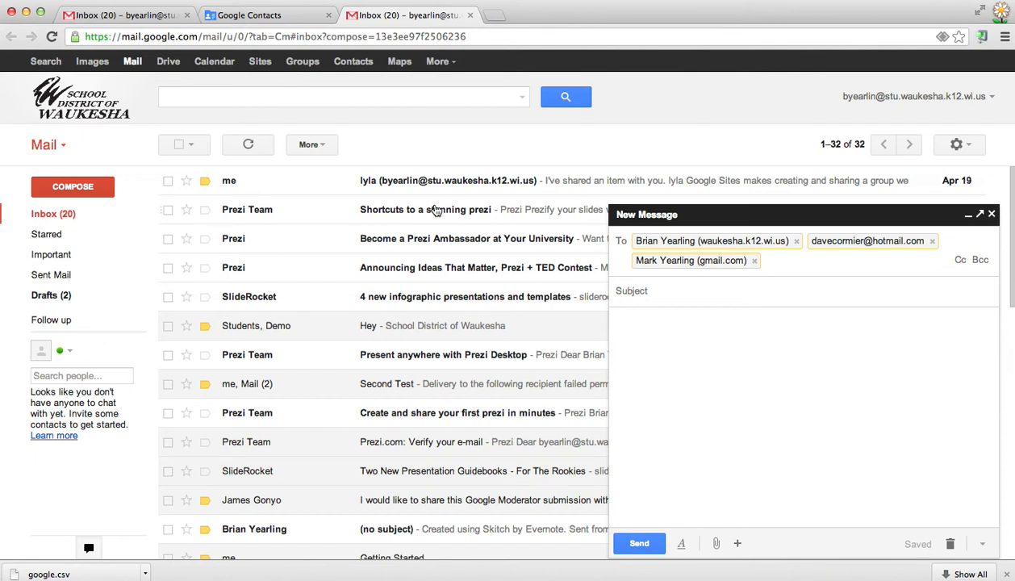
# Search for the Hour 2 group, then clear the search and drop the third recipient.
pyautogui.write('hour3')
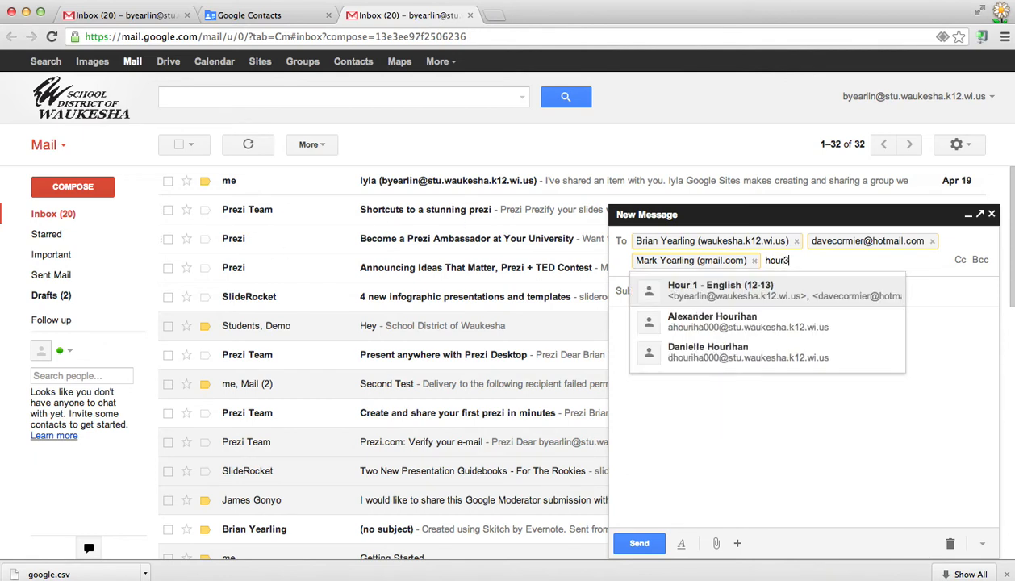
pyautogui.press('BackSpace')
pyautogui.write('2')
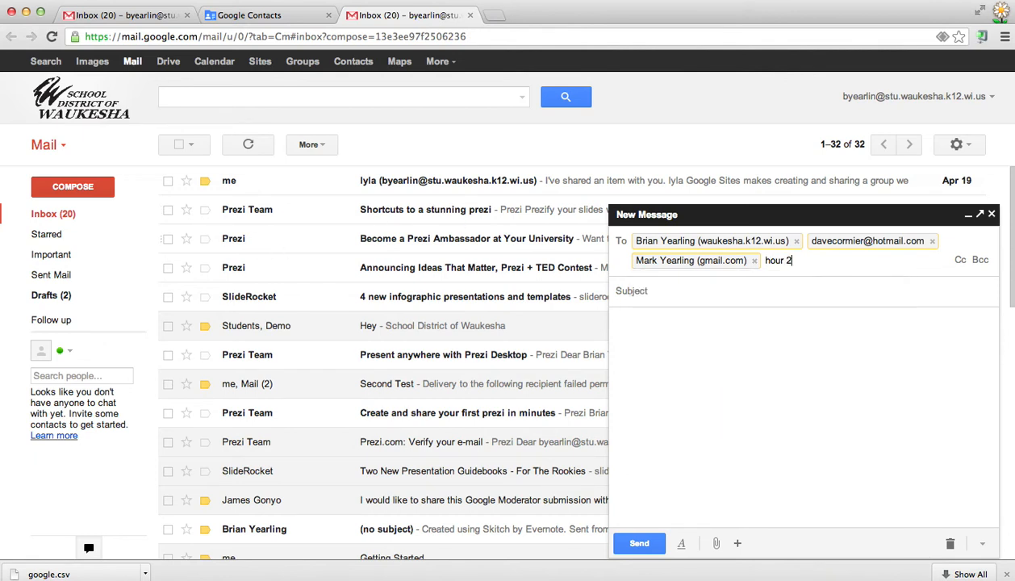
pyautogui.press('BackSpace')
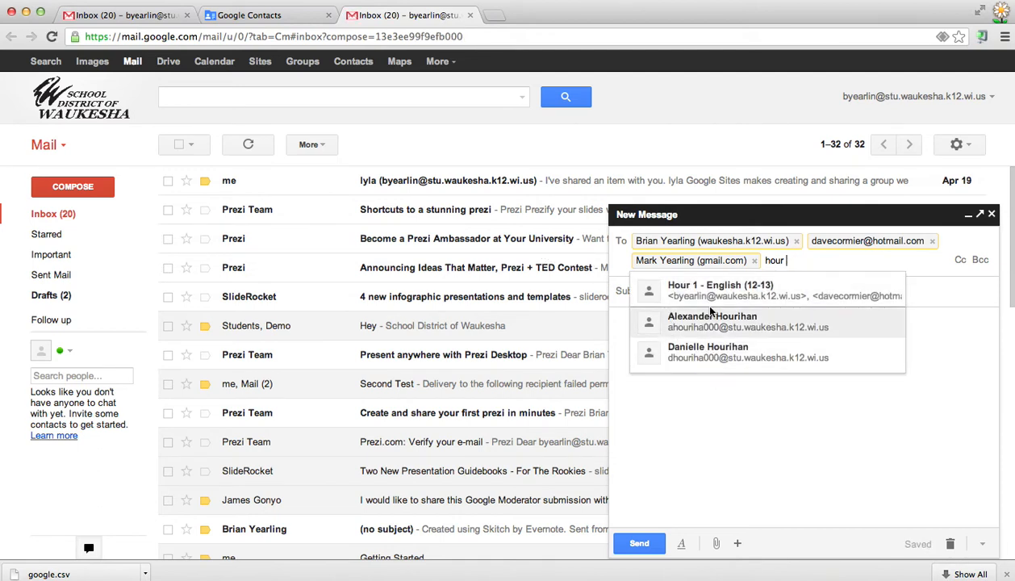
pyautogui.moveTo(101, 258)
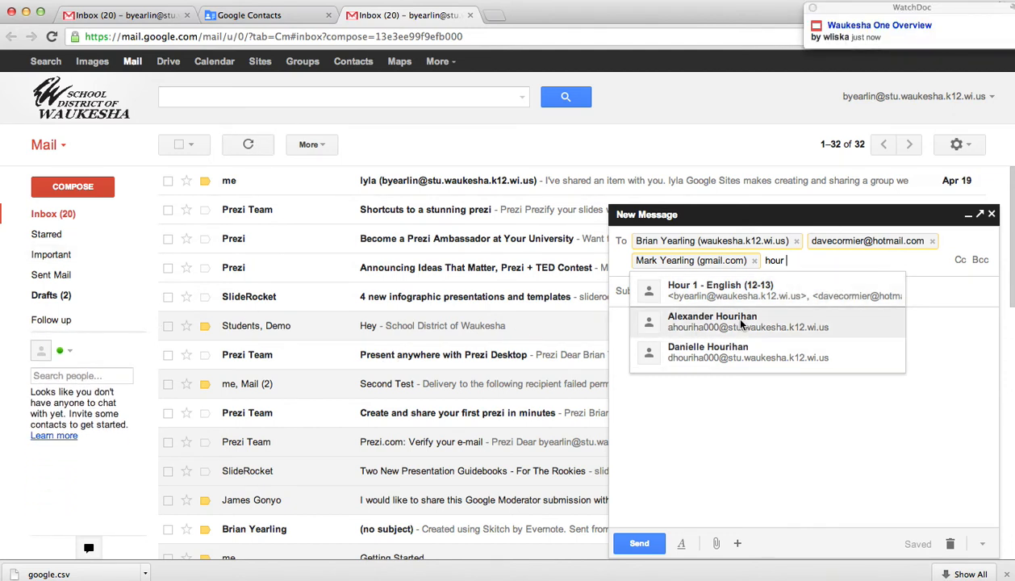
pyautogui.press('BackSpace')
pyautogui.press('BackSpace')
pyautogui.press('BackSpace')
pyautogui.press('BackSpace')
pyautogui.press('BackSpace')
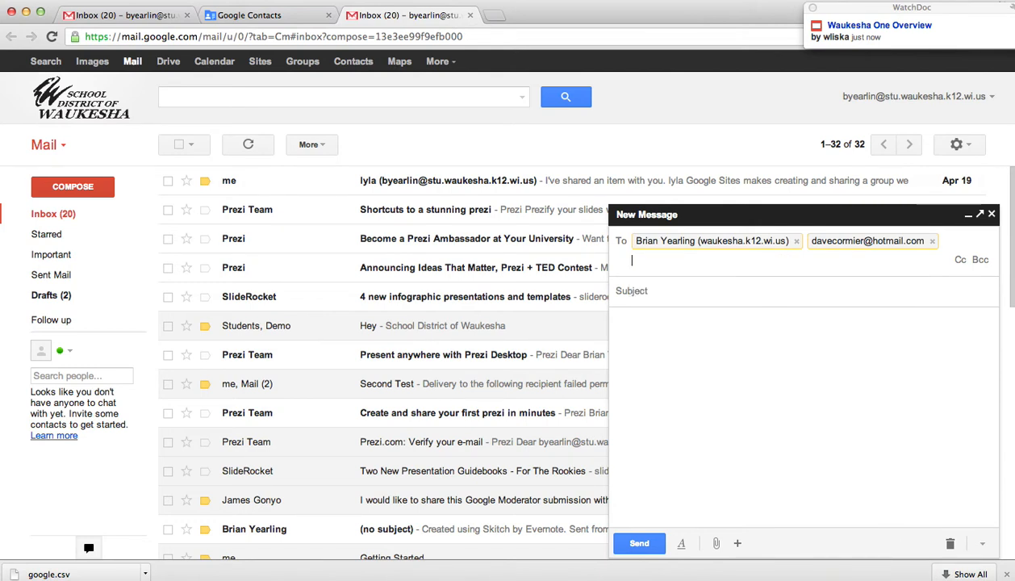
pyautogui.write('hour')
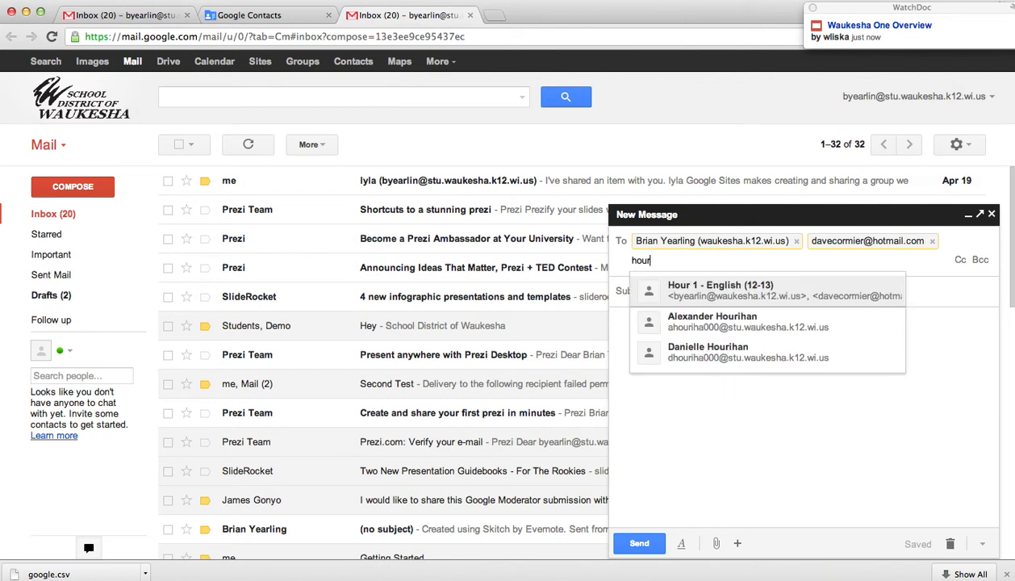
pyautogui.press('BackSpace')
pyautogui.press('BackSpace')
pyautogui.press('BackSpace')
pyautogui.press('BackSpace')
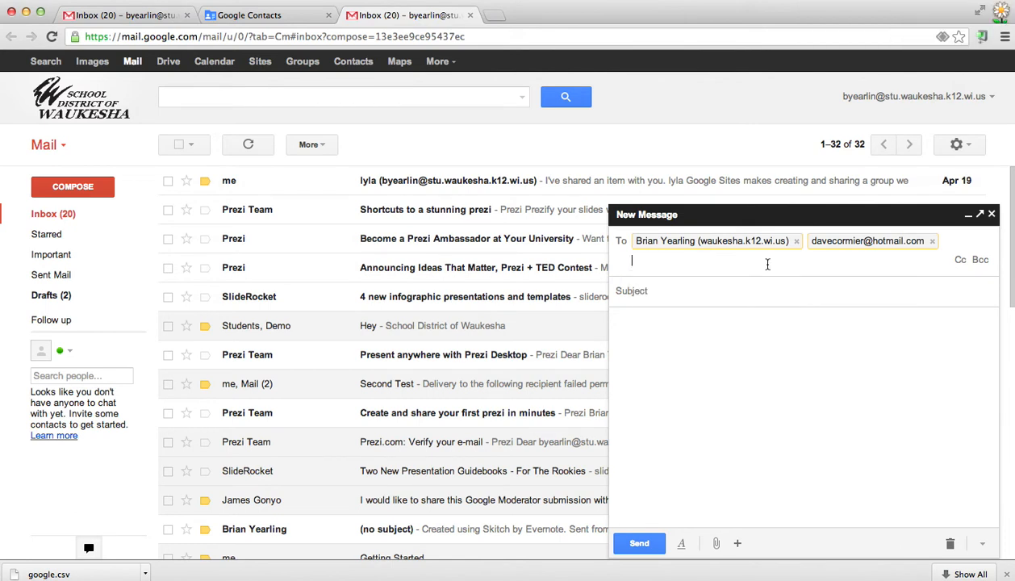
pyautogui.click(263, 15)
# Add a contact's Gmail address as a member of the Hour 2 - English (12-13) group.
pyautogui.click(77, 260)
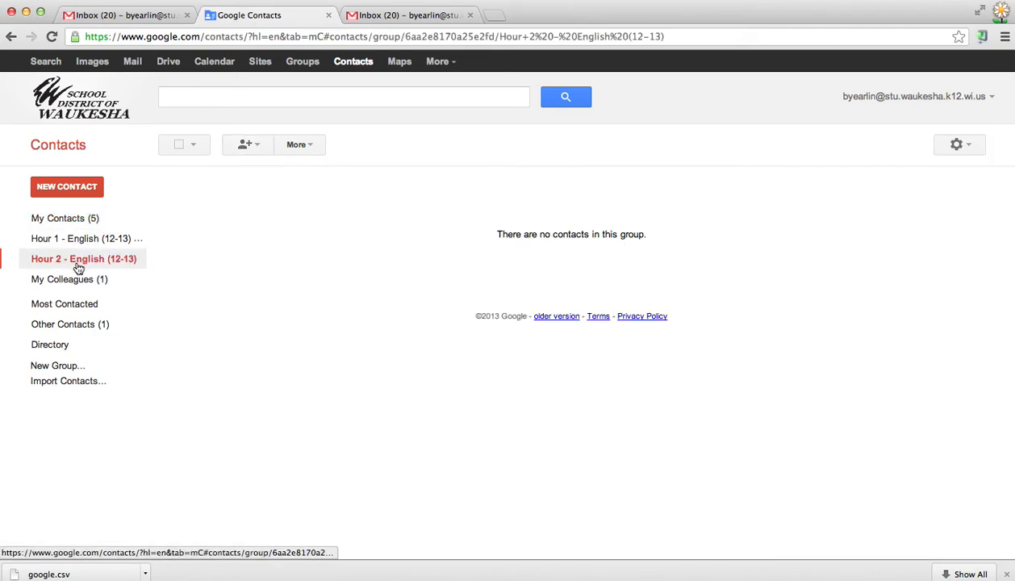
pyautogui.click(257, 146)
pyautogui.write('wlish')
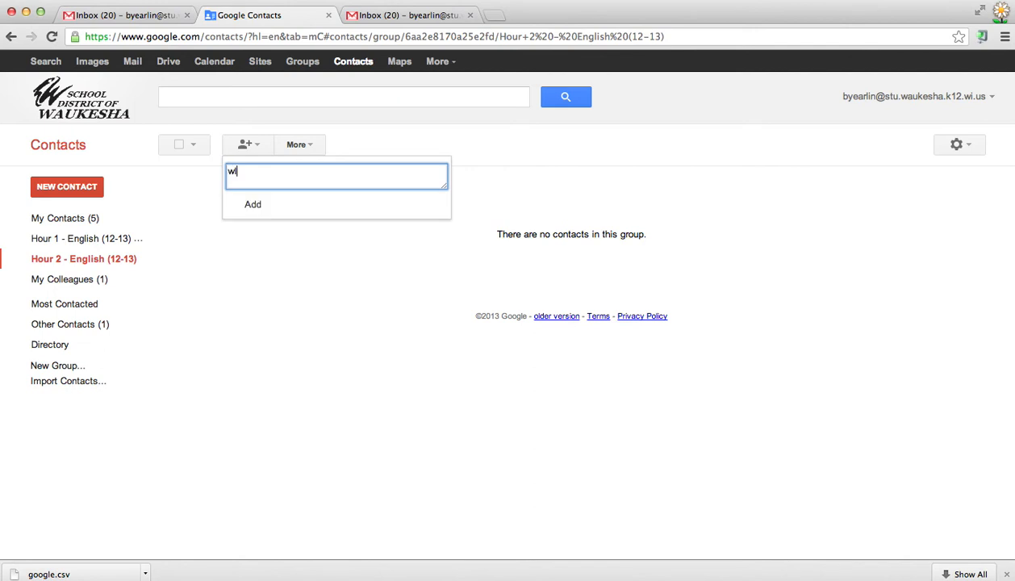
pyautogui.press('BackSpace')
pyautogui.press('BackSpace')
pyautogui.press('BackSpace')
pyautogui.press('BackSpace')
pyautogui.press('BackSpace')
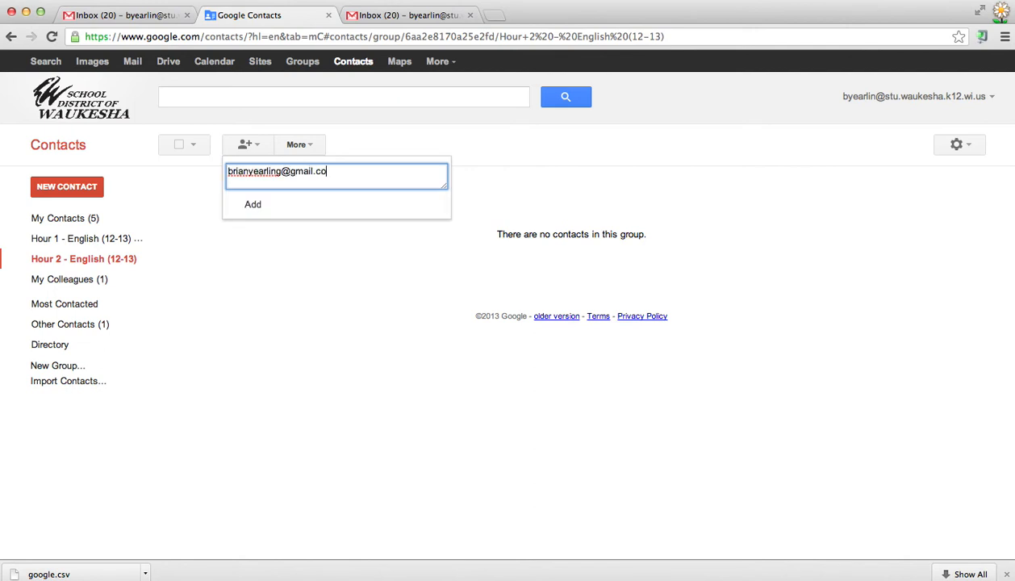
pyautogui.click(258, 206)
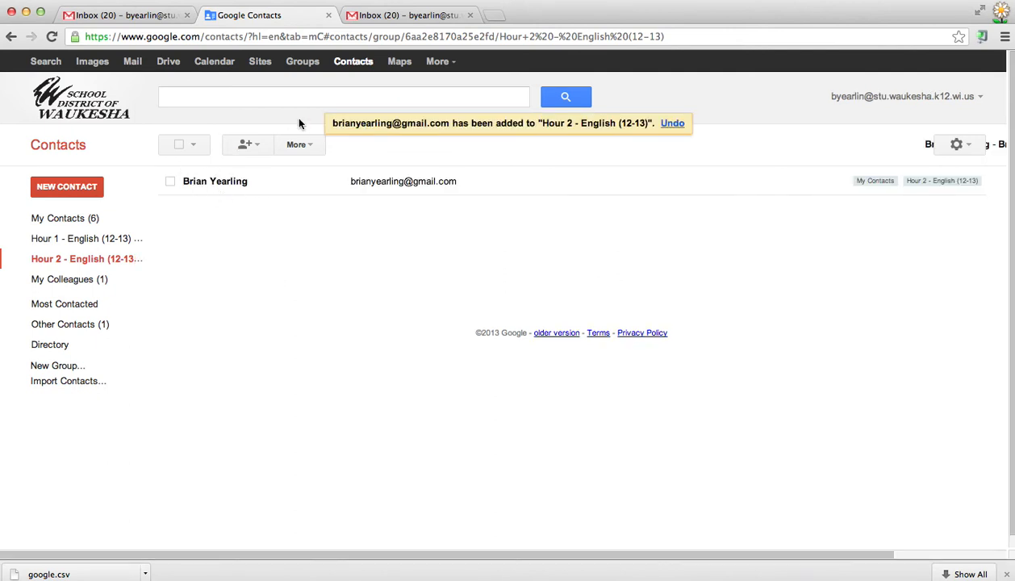
pyautogui.click(403, 16)
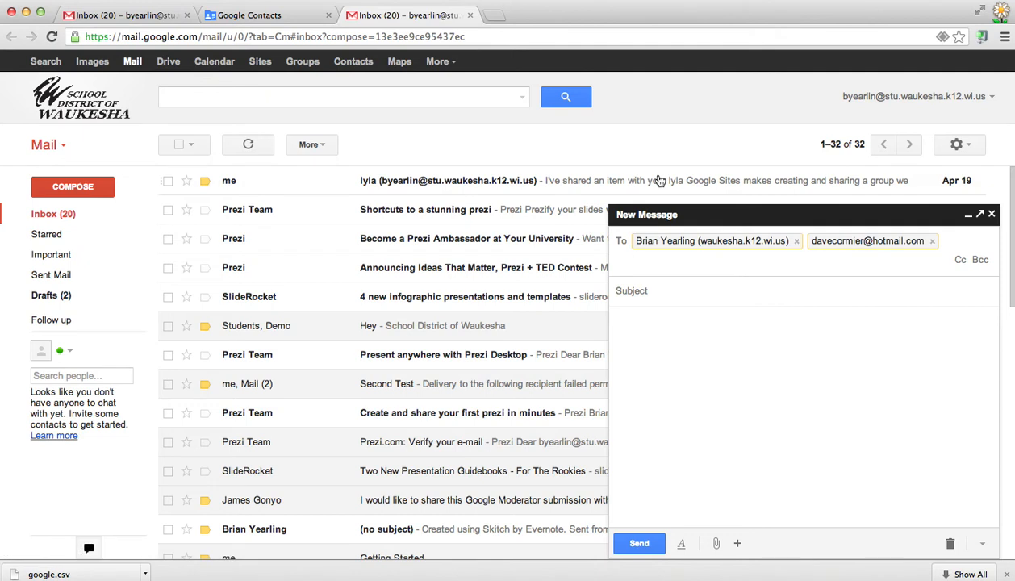
# Remove the existing recipient chips from the To field.
pyautogui.write('hour')
pyautogui.press('BackSpace')
pyautogui.press('BackSpace')
pyautogui.press('BackSpace')
pyautogui.press('BackSpace')
pyautogui.press('BackSpace')
pyautogui.write('Hour')
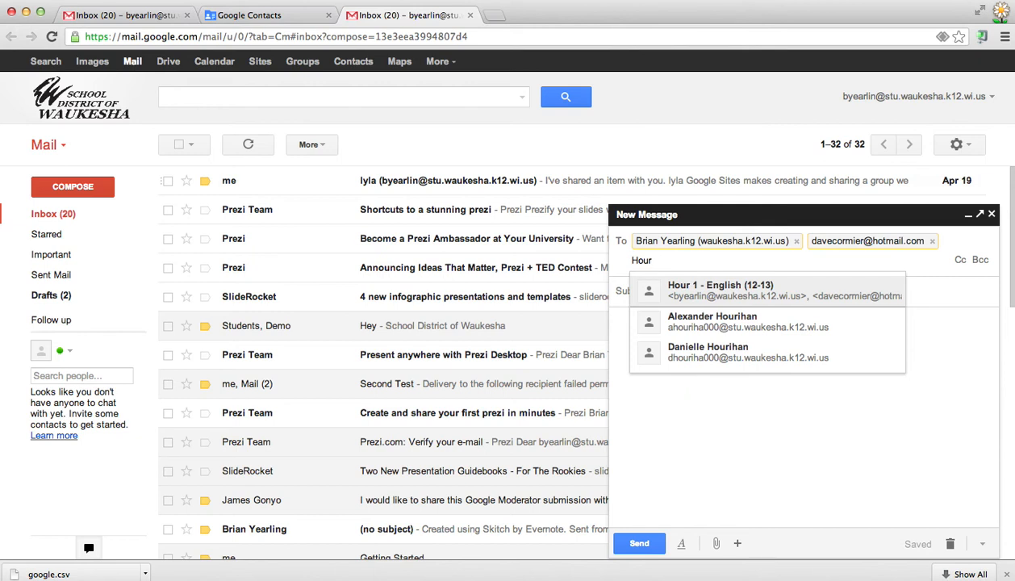
pyautogui.press('BackSpace')
pyautogui.press('BackSpace')
pyautogui.press('BackSpace')
pyautogui.press('BackSpace')
pyautogui.press('BackSpace')
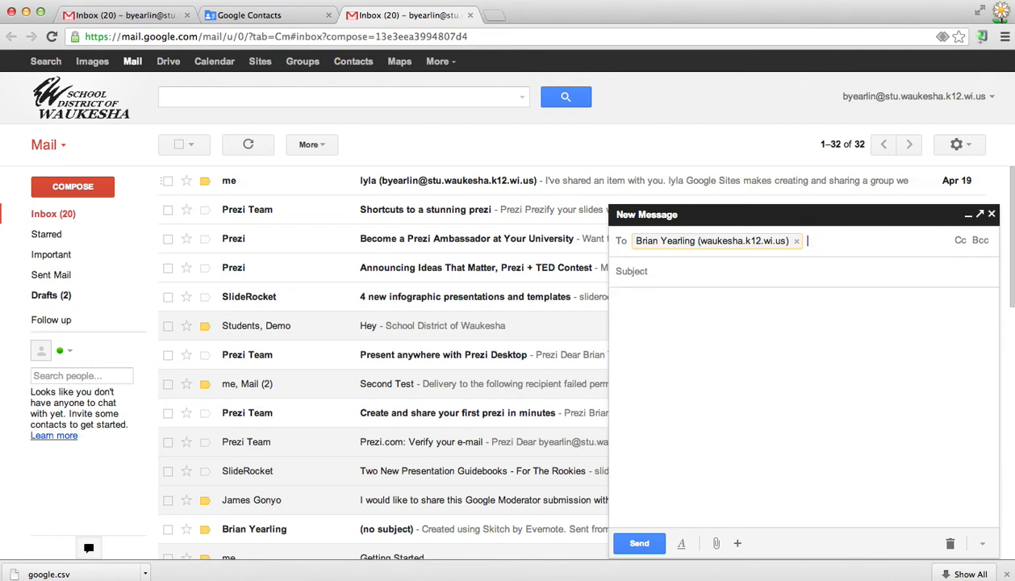
pyautogui.press('BackSpace')
# Address the message to the Hour 1 - English (12-13) group from the 'hour' suggestions.
pyautogui.write('hour')
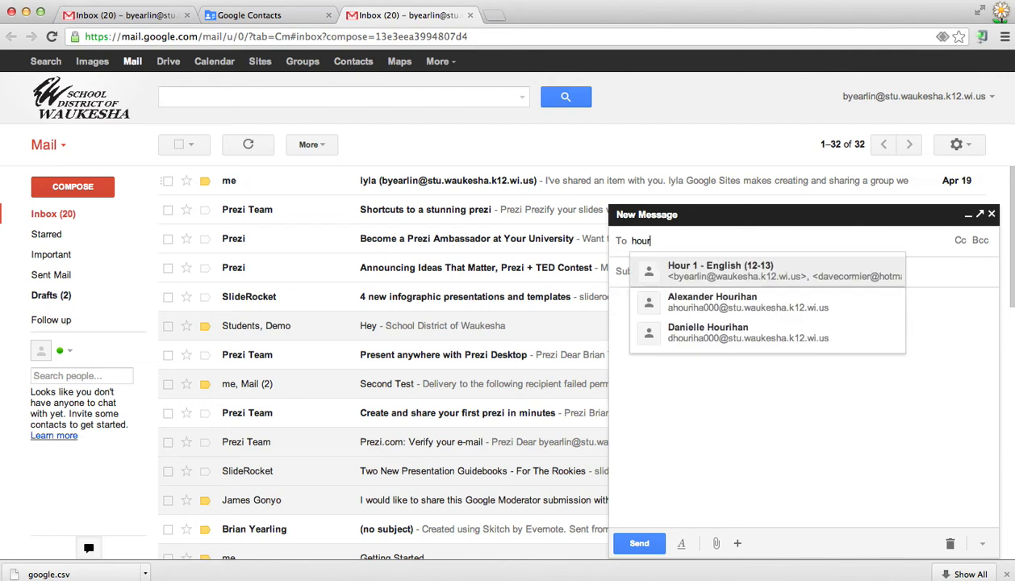
pyautogui.click(773, 273)
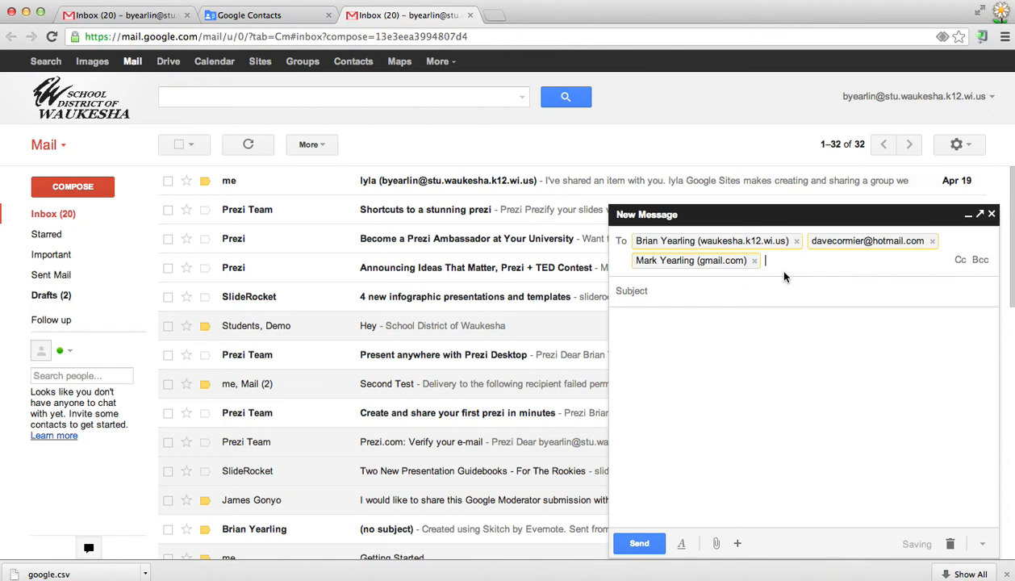
pyautogui.click(776, 291)
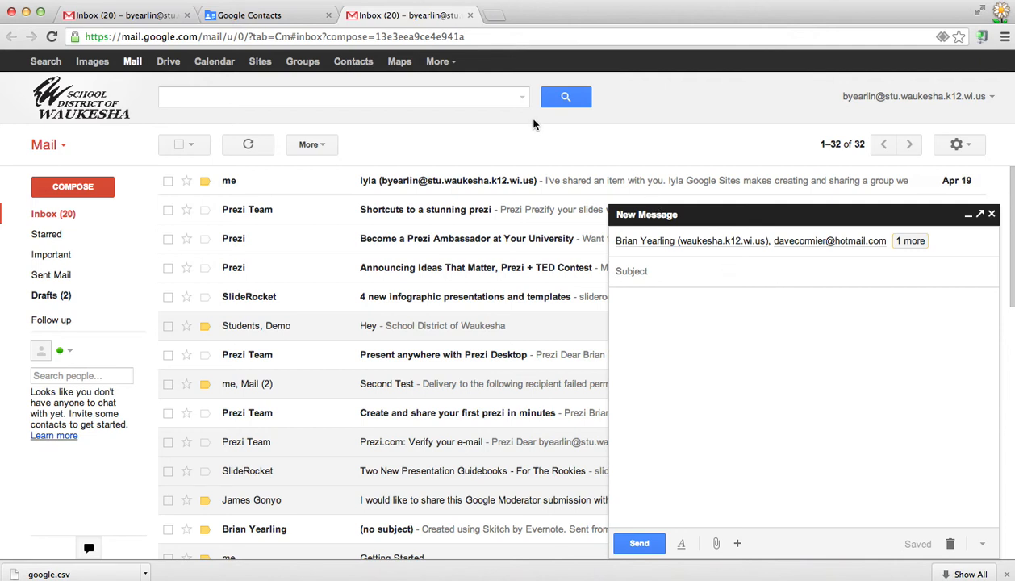
pyautogui.click(166, 66)
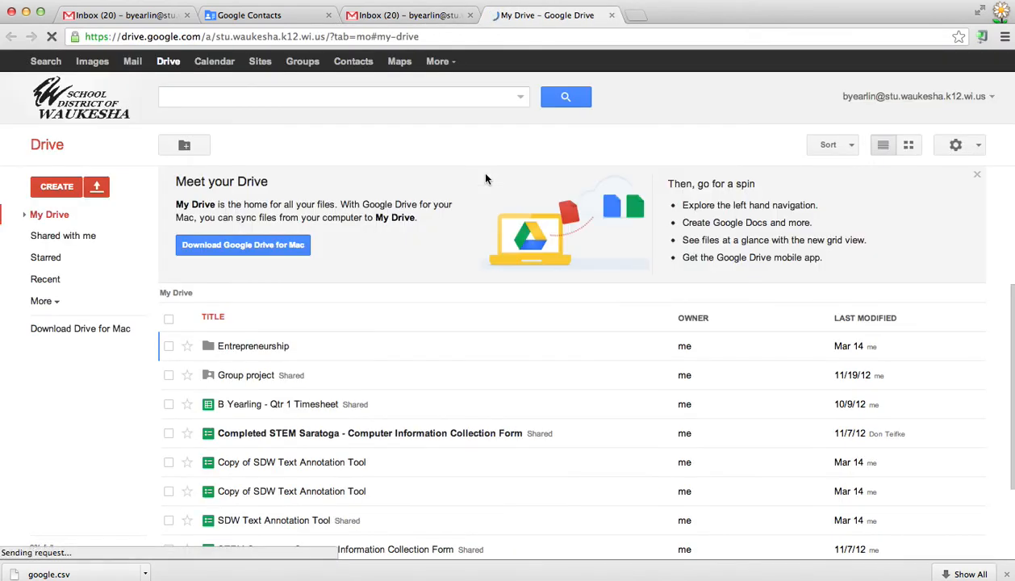
# Scroll My Drive and open the Copy of SDW Text Annotation Tool spreadsheet.
pyautogui.scroll(-3, 206, 331)
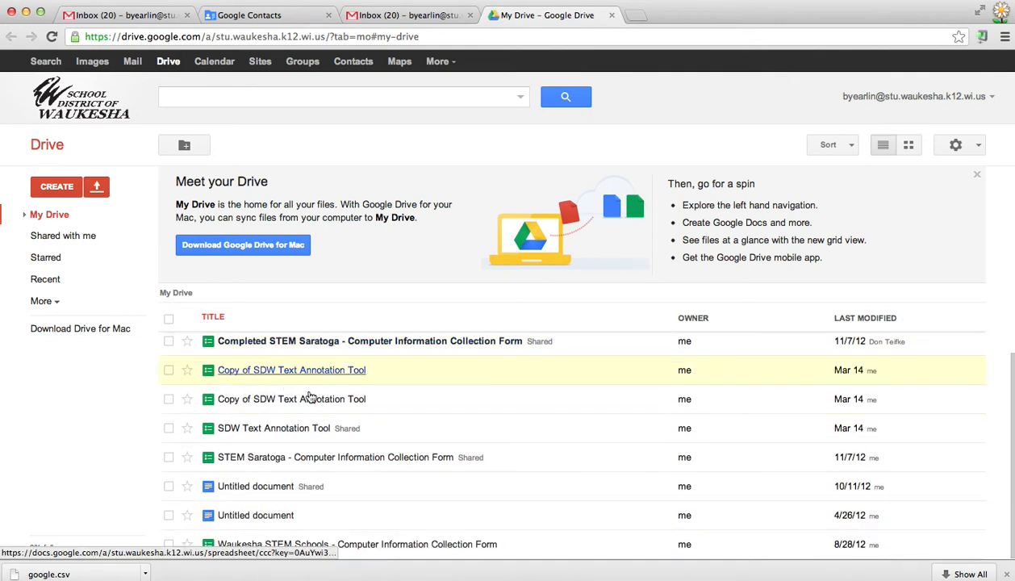
pyautogui.click(238, 370)
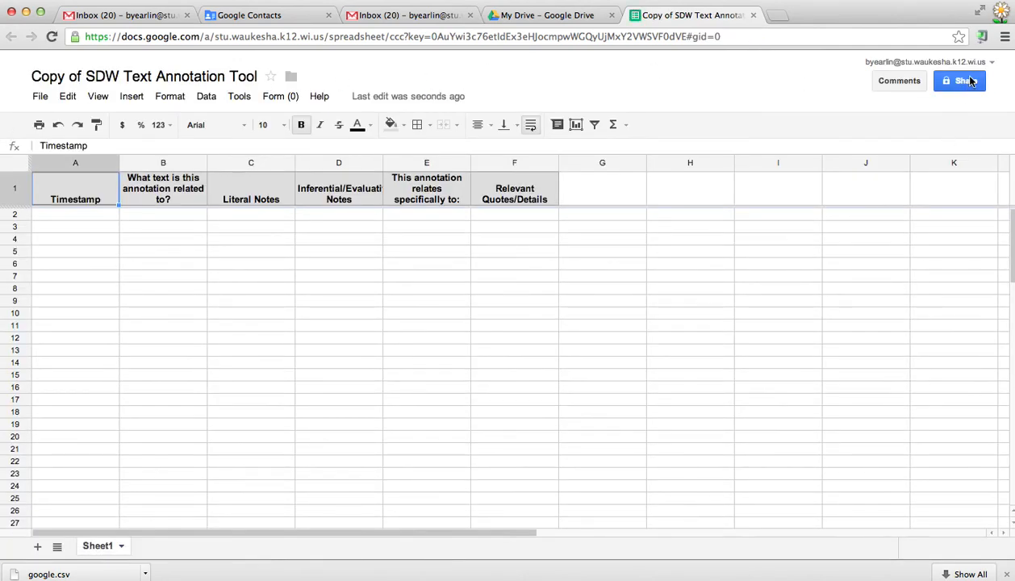
# Invite the Hour 1 - English (12-13) group as editors in the spreadsheet's Share dialog.
pyautogui.click(965, 81)
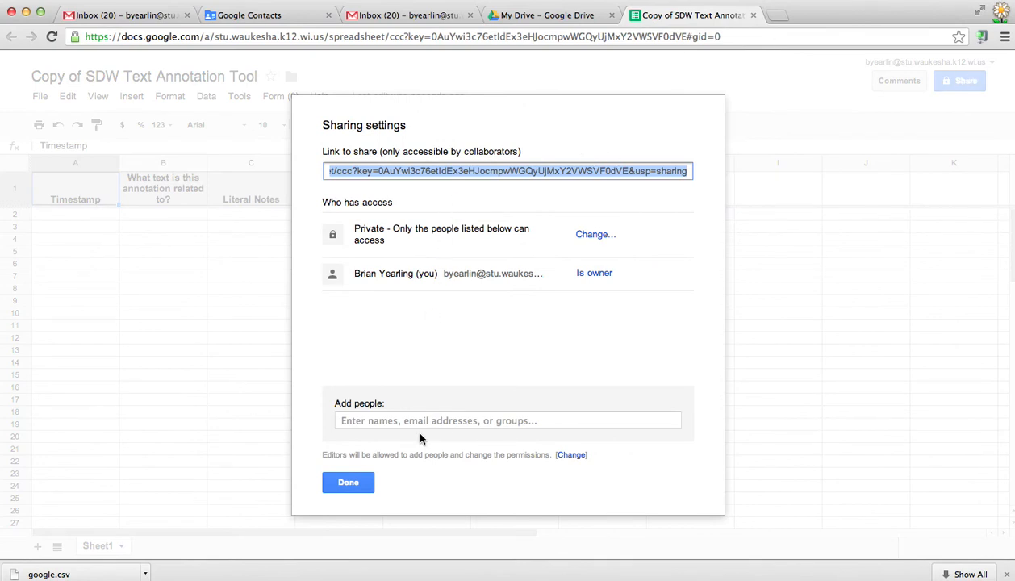
pyautogui.click(429, 420)
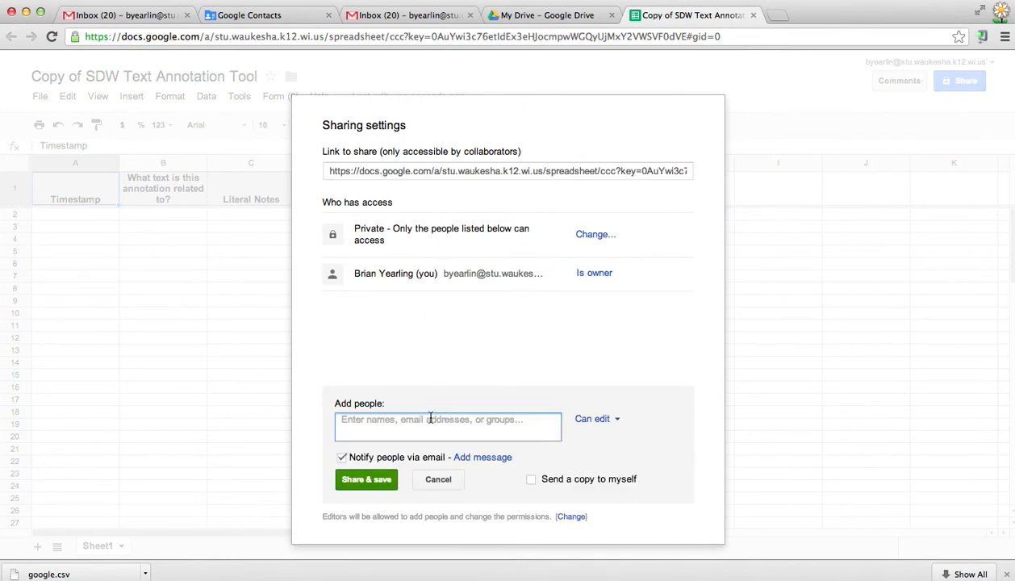
pyautogui.write('hour')
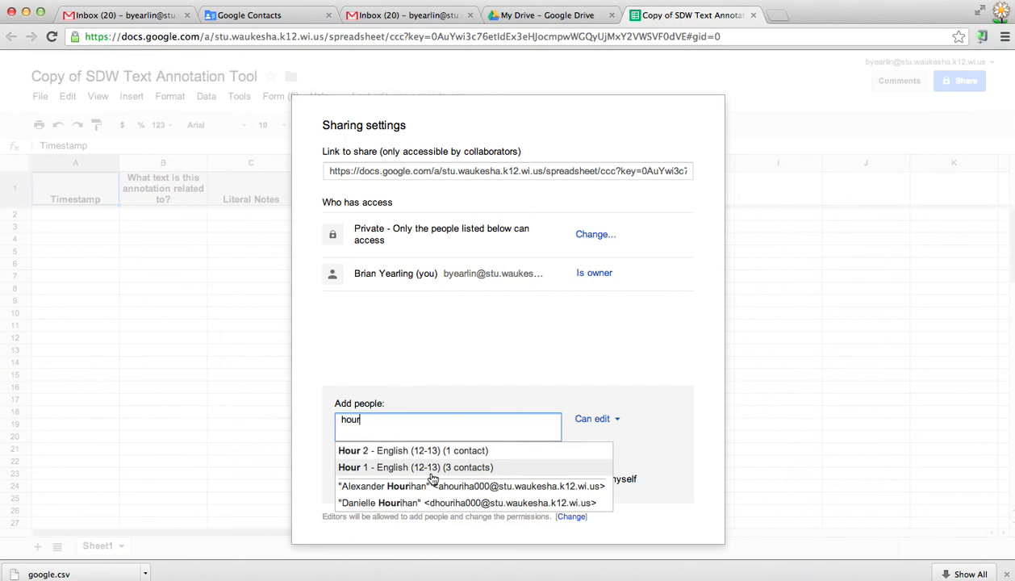
pyautogui.click(427, 470)
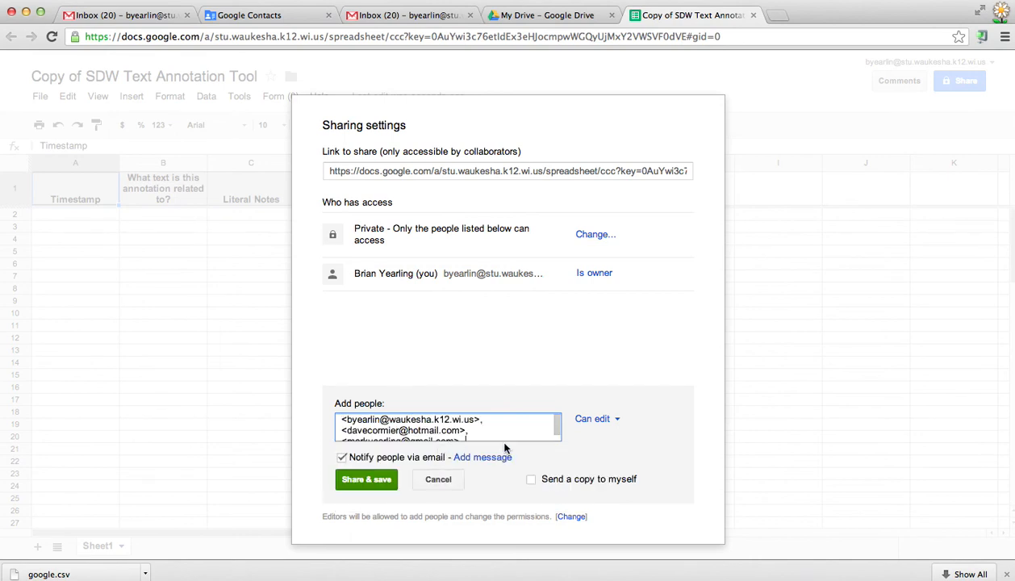
pyautogui.scroll(-1, 511, 434)
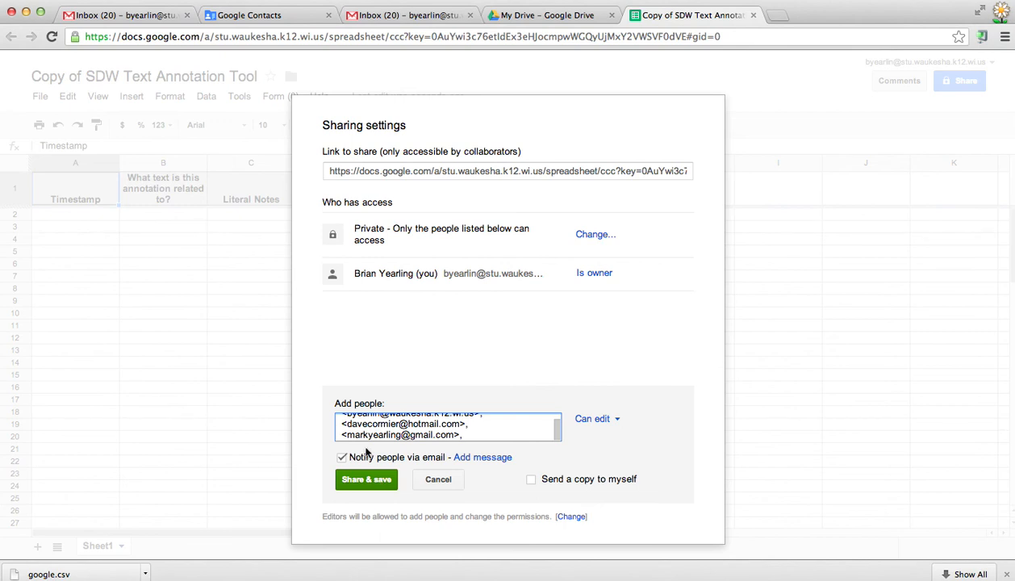
pyautogui.click(517, 26)
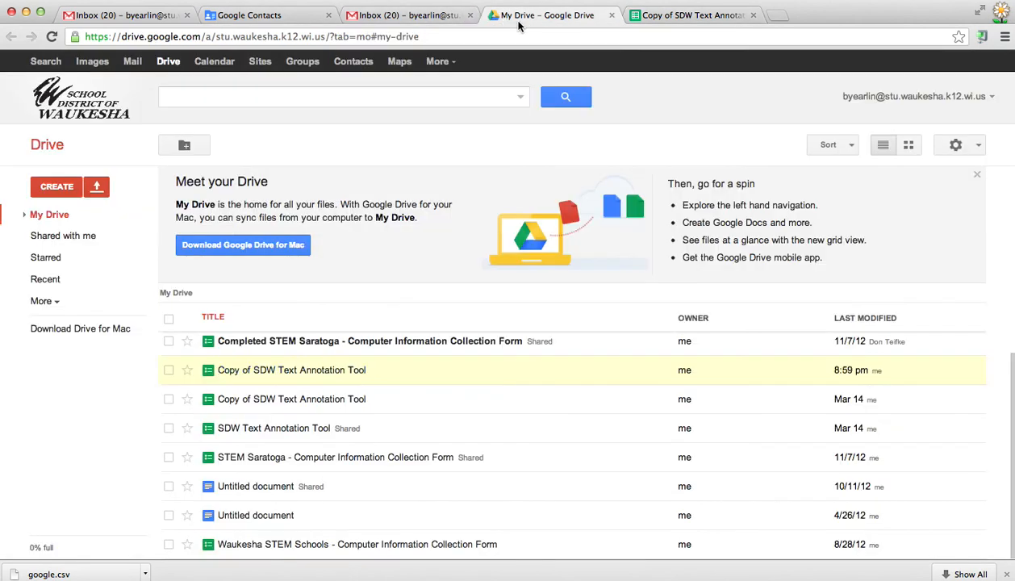
pyautogui.click(240, 21)
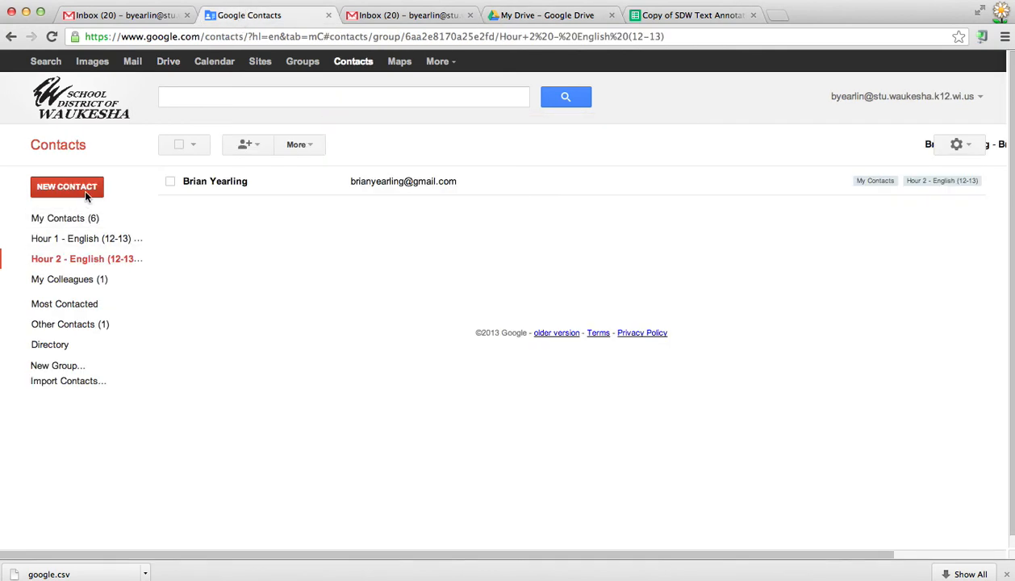
# Add the Hour 2 member's Gmail address to the Hour 1 - English (12-13) group too.
pyautogui.click(95, 244)
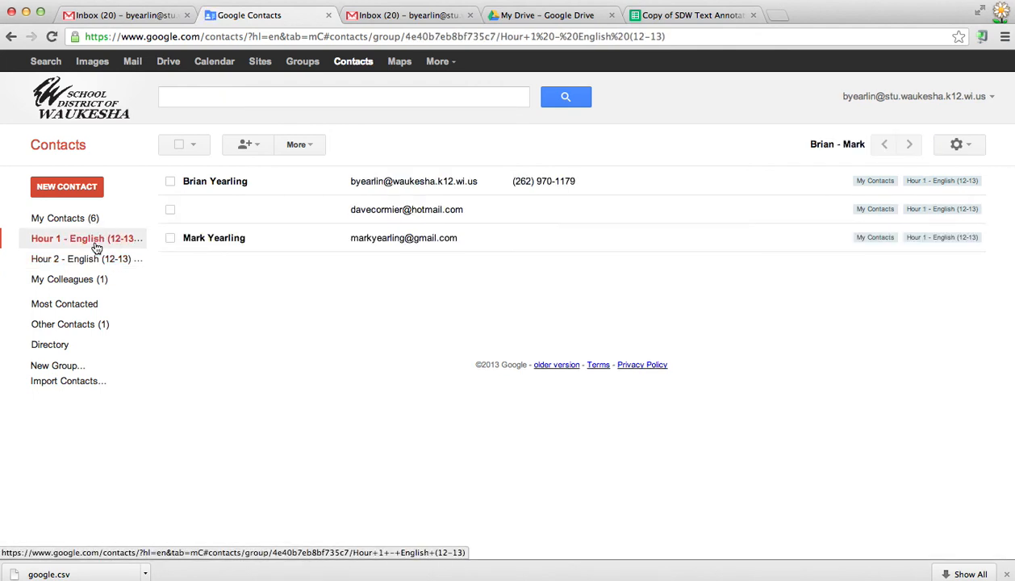
pyautogui.click(249, 146)
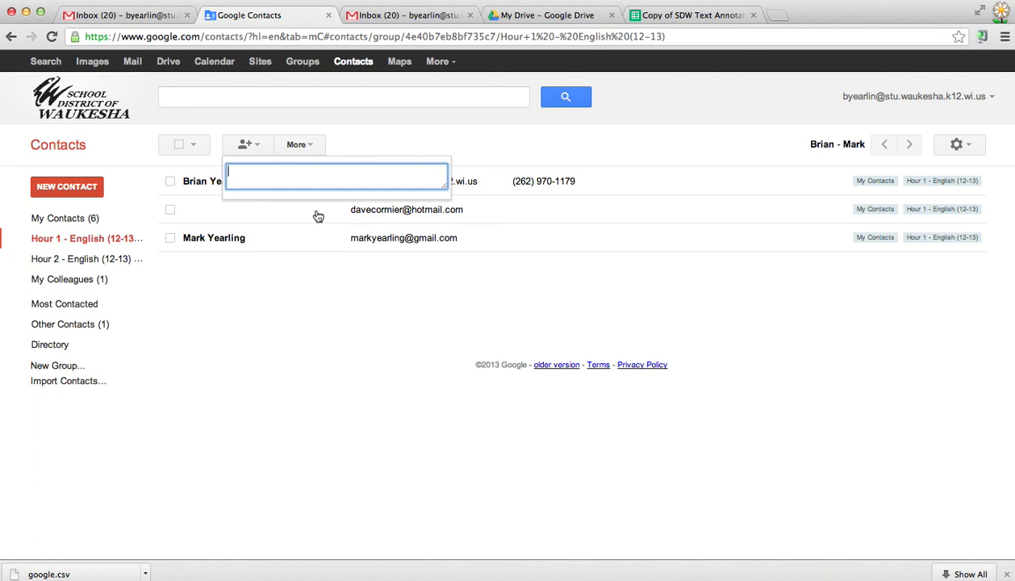
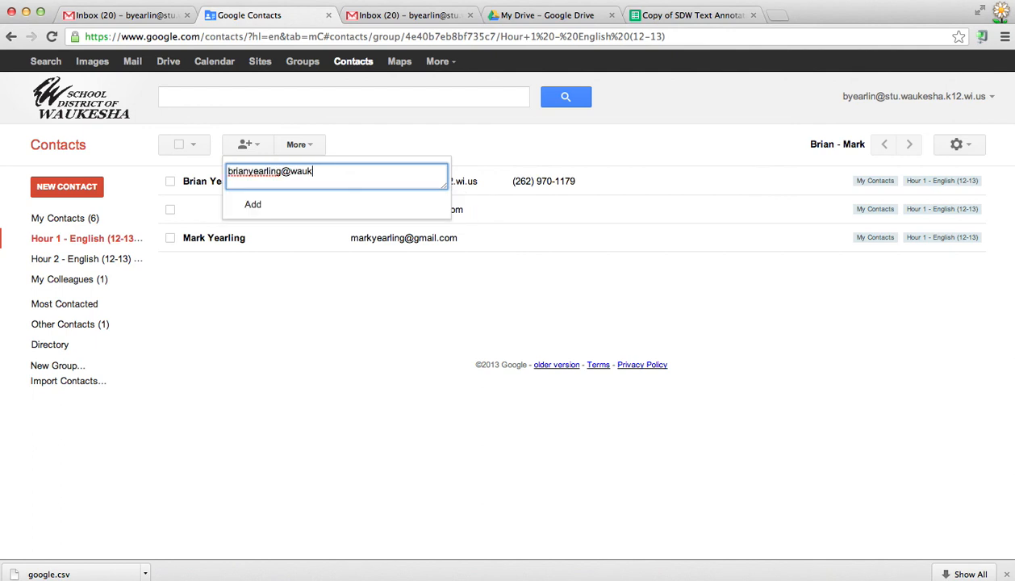
pyautogui.click(309, 208)
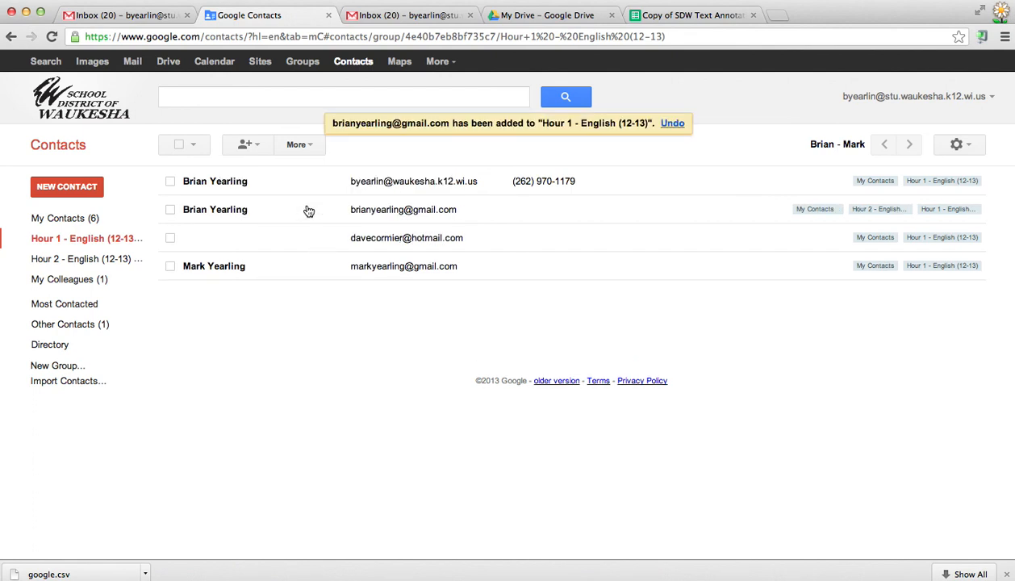